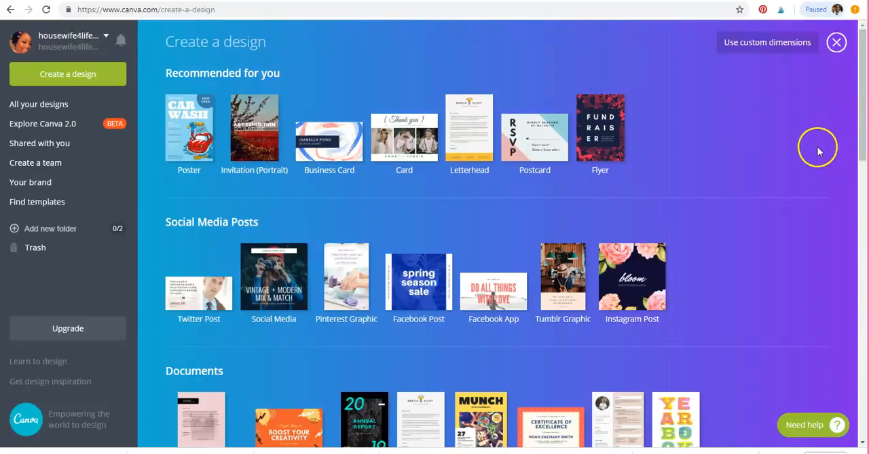
# Browse the available design types on the design creation page, from social media posts down to ads
pyautogui.scroll(-1, 817, 149)
pyautogui.scroll(1, 820, 149)
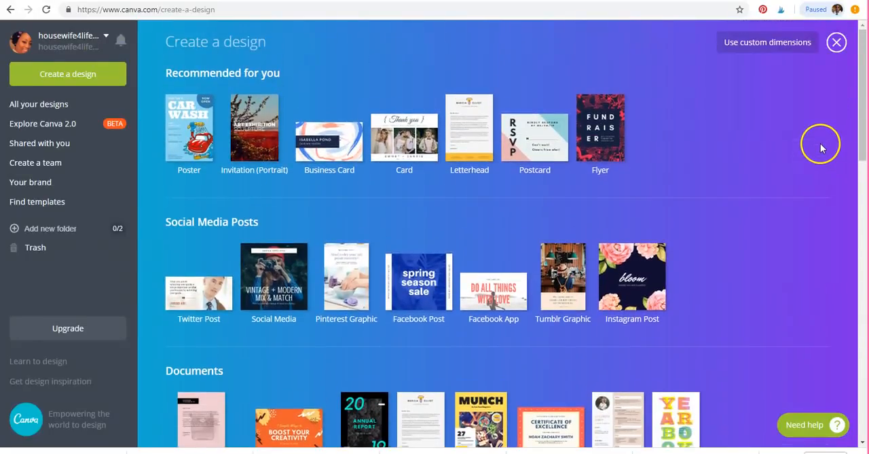
pyautogui.scroll(-2, 822, 149)
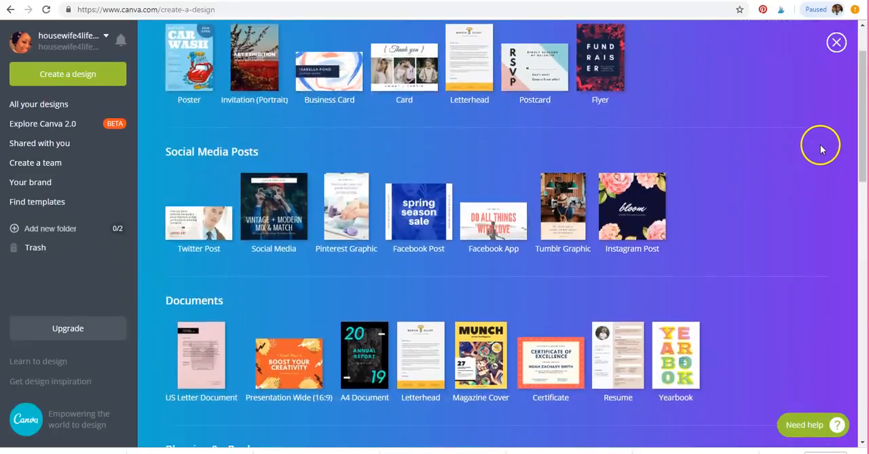
pyautogui.scroll(-2, 824, 154)
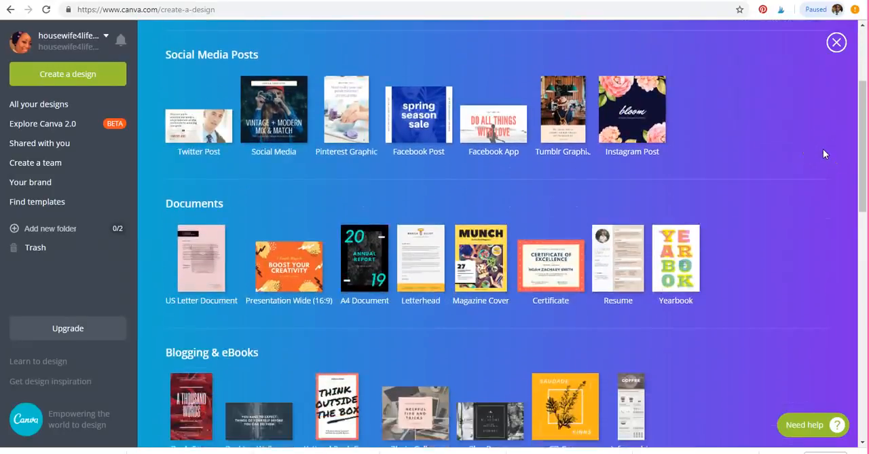
pyautogui.scroll(-1, 823, 157)
pyautogui.scroll(-2, 823, 157)
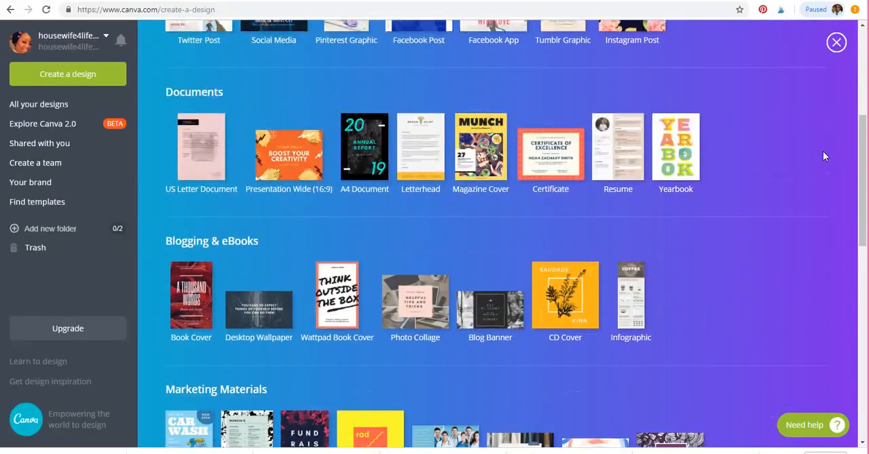
pyautogui.scroll(-2, 824, 153)
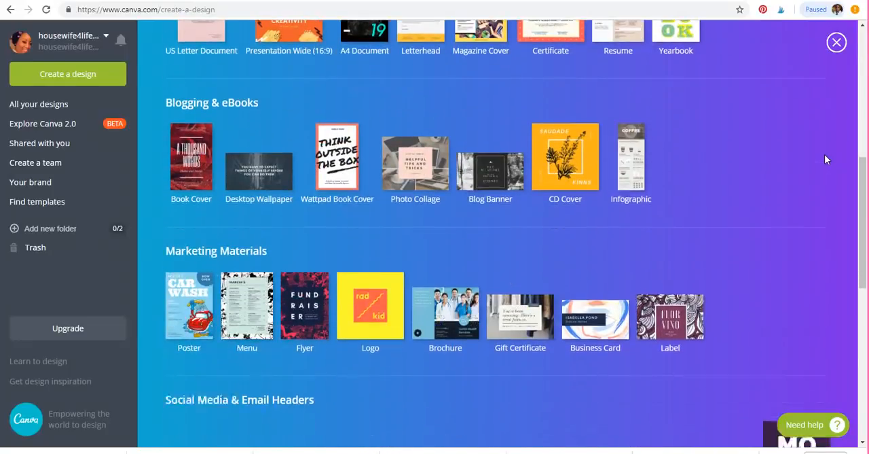
pyautogui.scroll(-1, 825, 154)
pyautogui.scroll(-1, 826, 159)
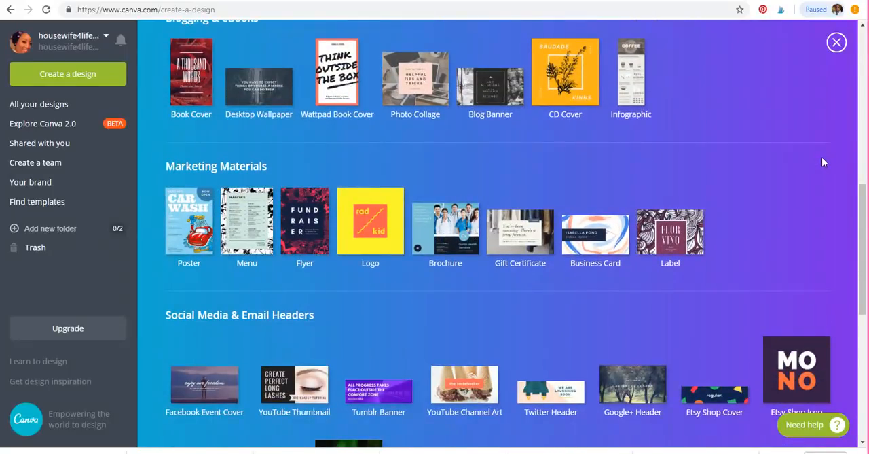
pyautogui.scroll(-3, 821, 157)
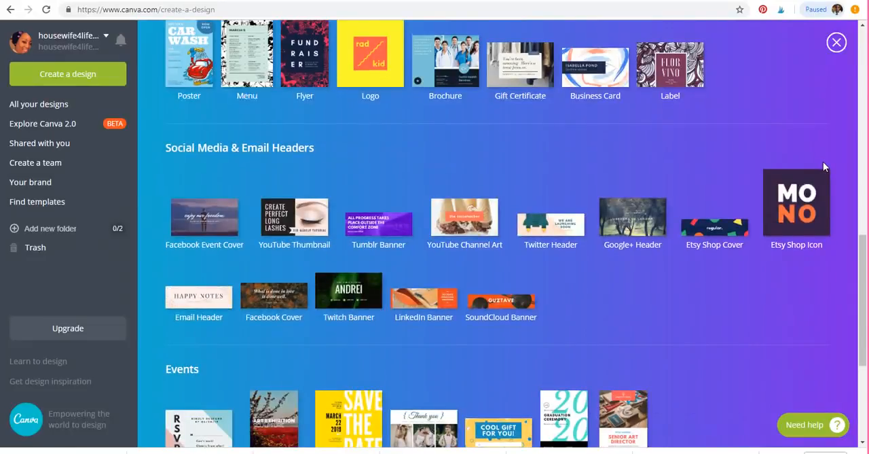
pyautogui.scroll(-3, 823, 162)
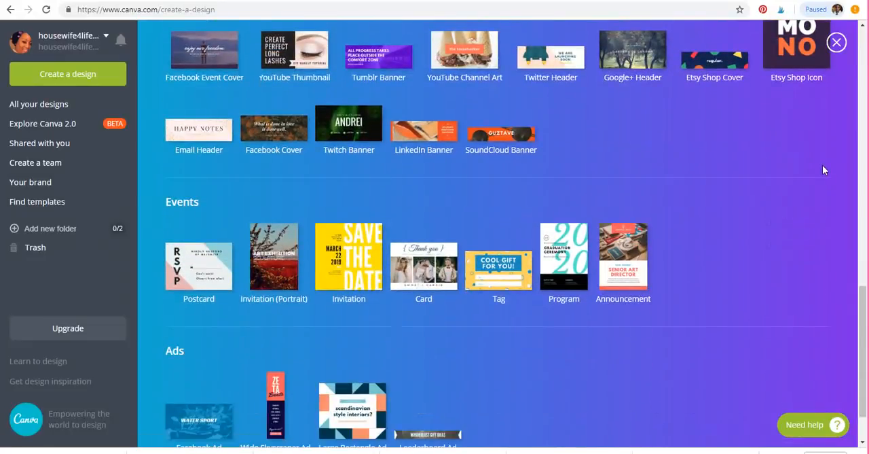
pyautogui.scroll(-1, 823, 169)
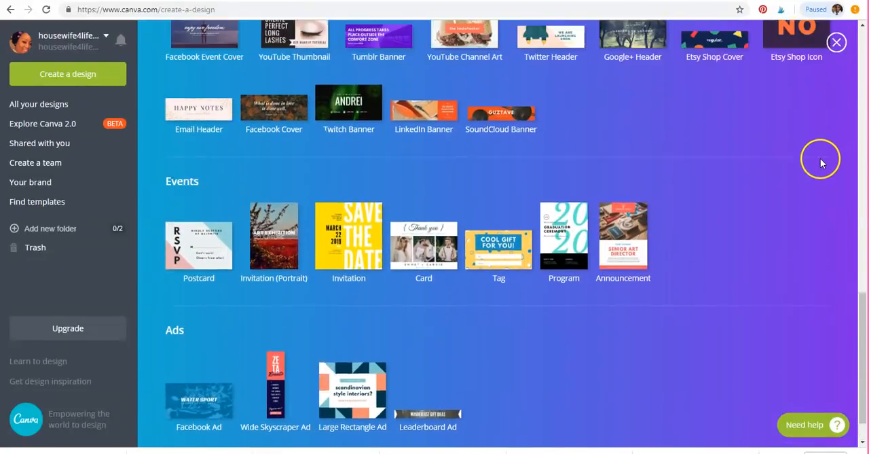
pyautogui.scroll(7, 820, 162)
pyautogui.scroll(5, 822, 154)
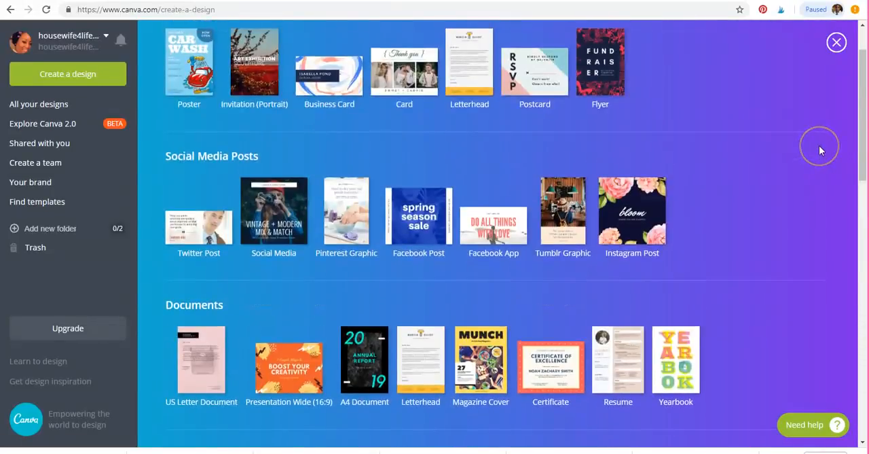
pyautogui.scroll(1, 820, 150)
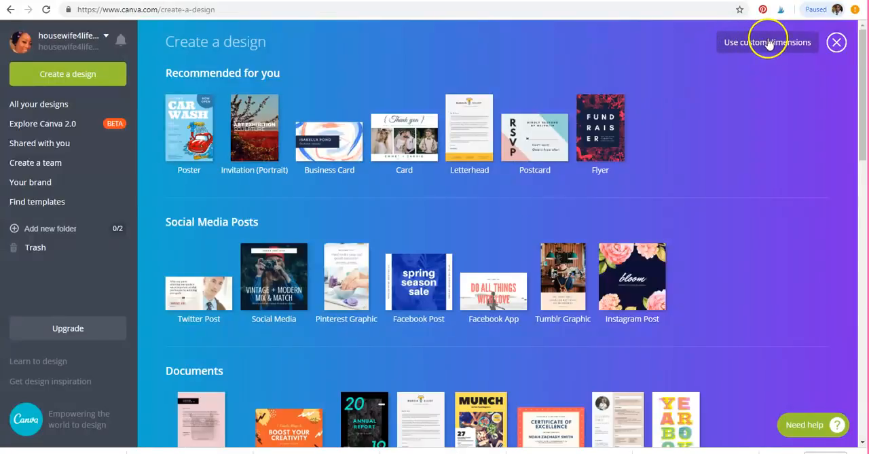
# Create a blank design with custom dimensions of 564 × 1151 px
pyautogui.click(769, 43)
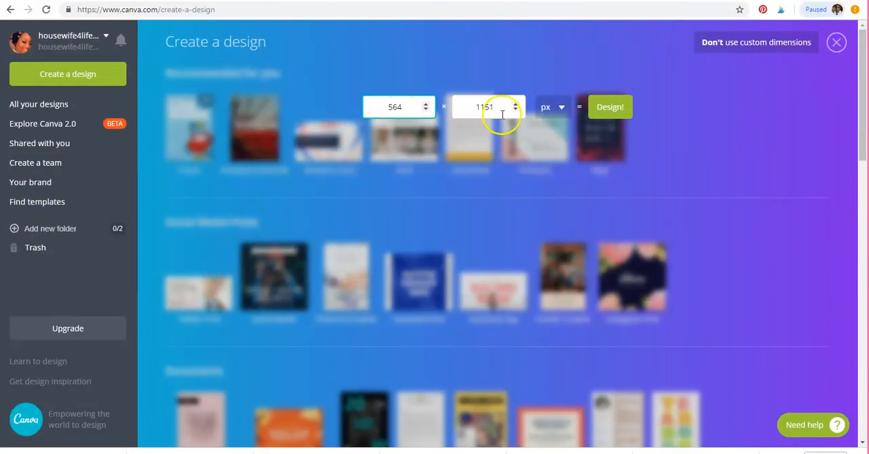
pyautogui.click(613, 109)
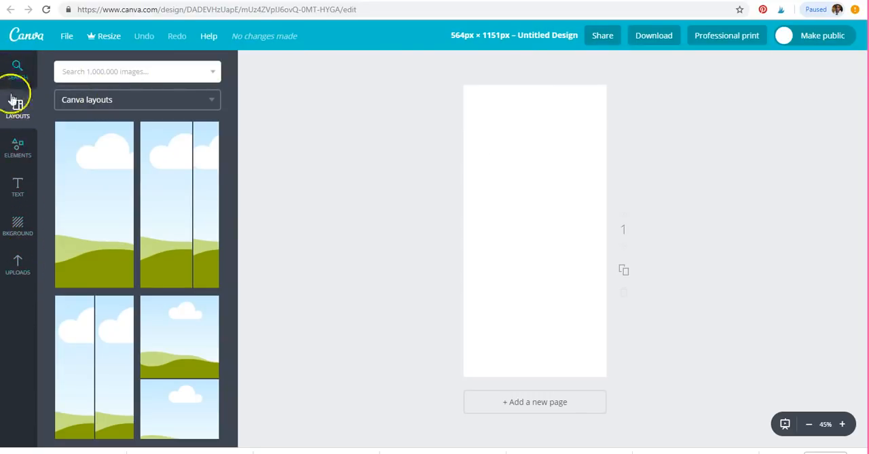
# Look through the available backgrounds and fill the blank page with the default palette's pink
pyautogui.click(23, 227)
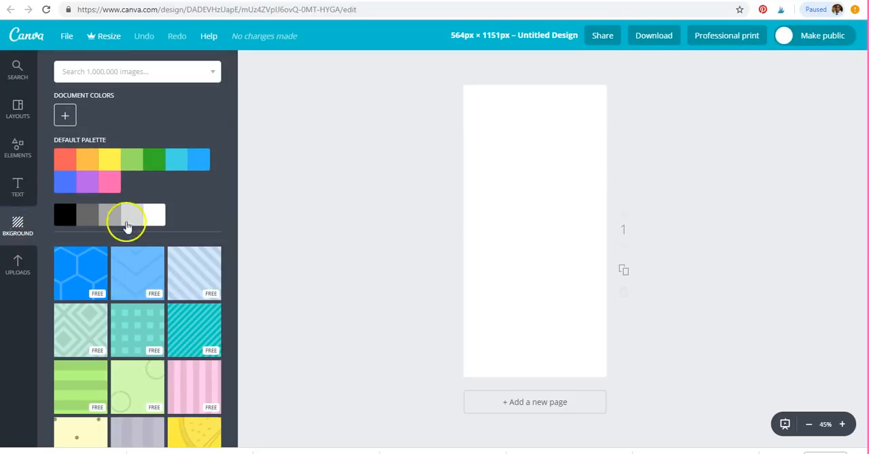
pyautogui.scroll(-3, 187, 224)
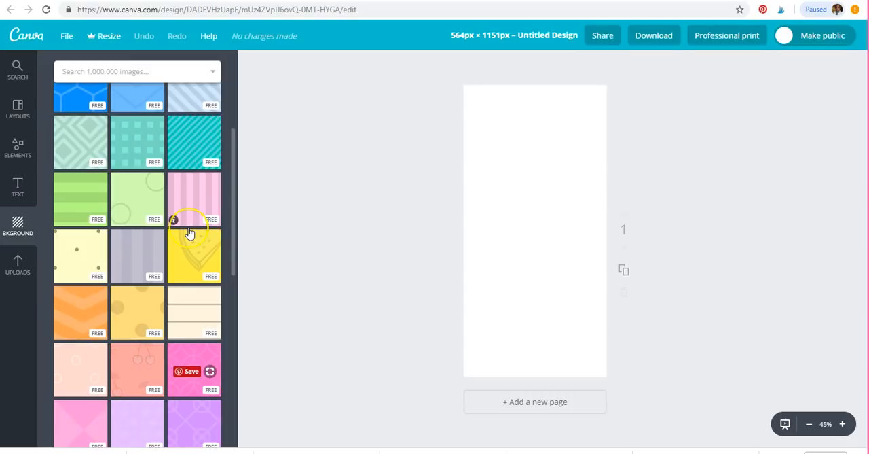
pyautogui.scroll(-5, 190, 234)
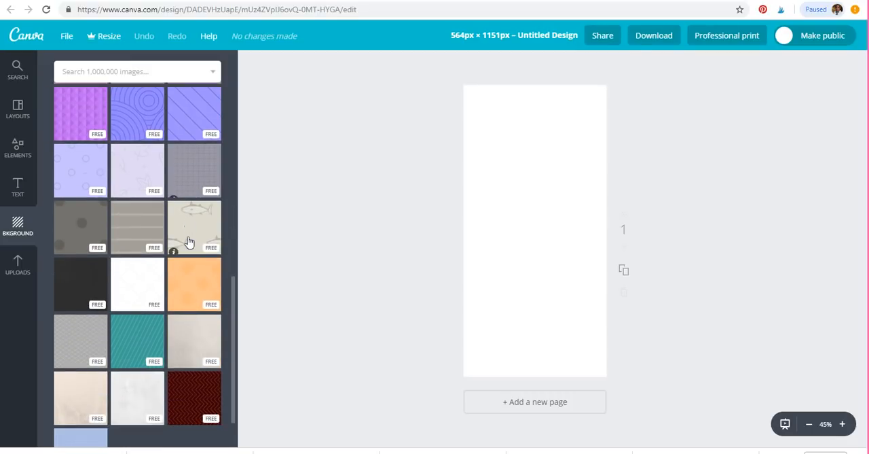
pyautogui.scroll(-2, 189, 242)
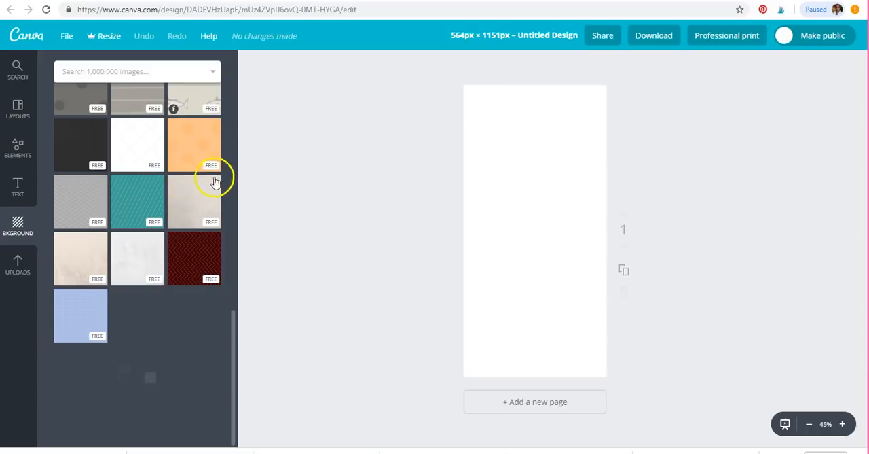
pyautogui.scroll(10, 229, 174)
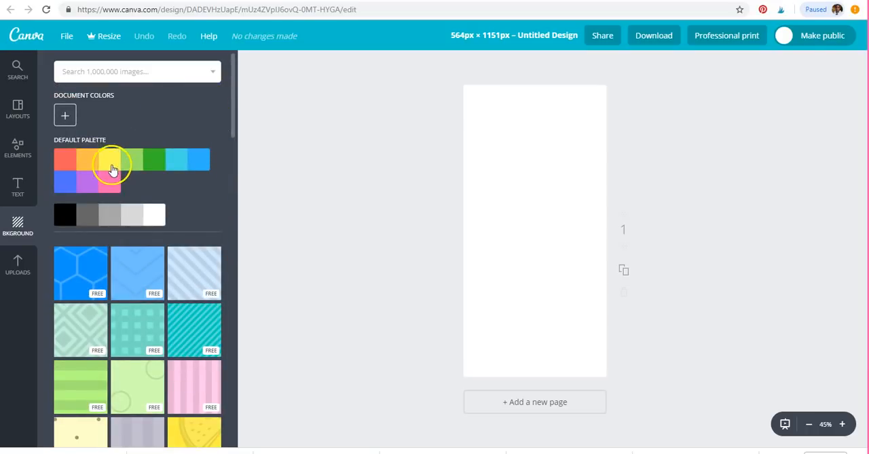
pyautogui.click(109, 191)
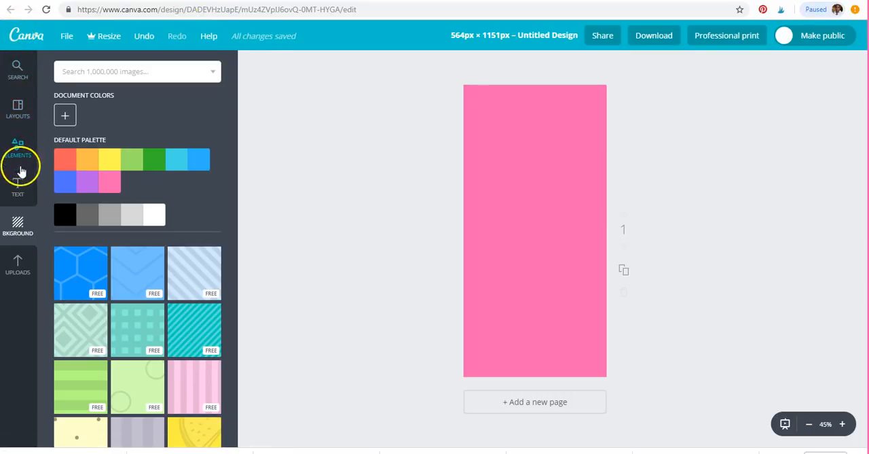
# Add the "Parmesan Cheese" script text template to the pink page
pyautogui.click(18, 190)
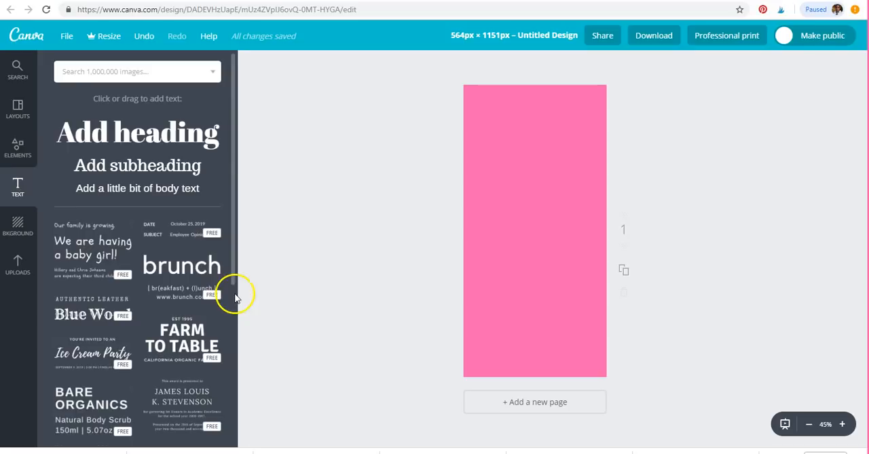
pyautogui.scroll(-1, 231, 278)
pyautogui.scroll(-1, 237, 303)
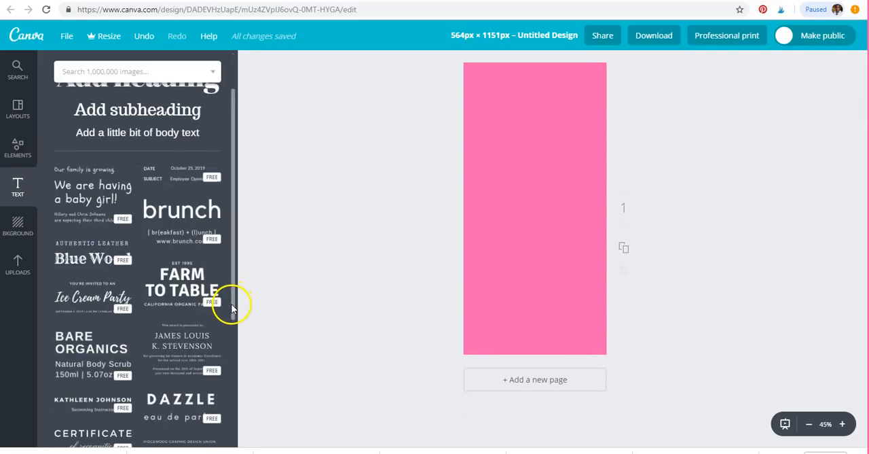
pyautogui.scroll(-2, 221, 329)
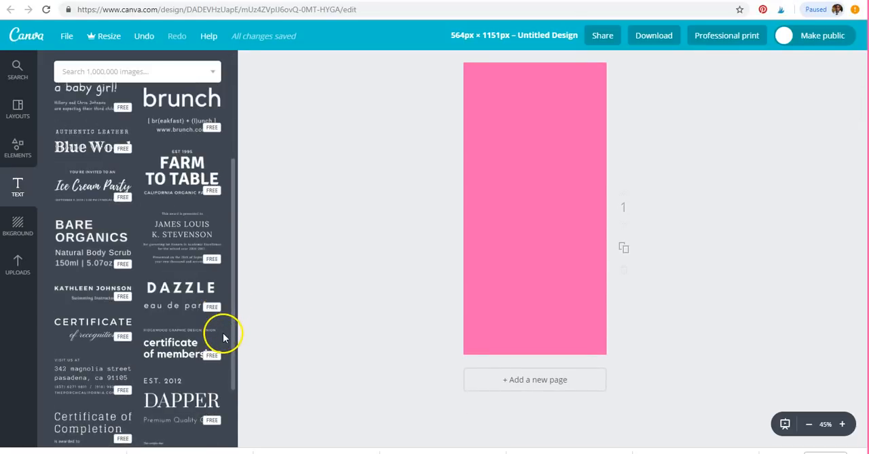
pyautogui.scroll(-6, 226, 336)
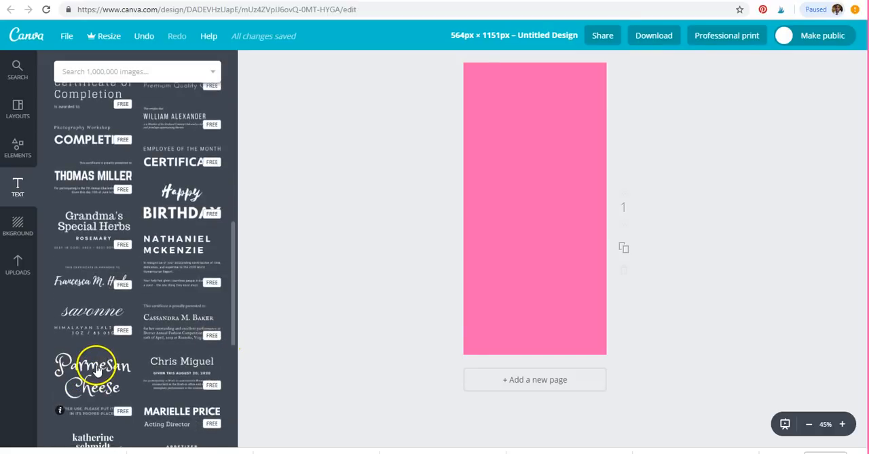
pyautogui.click(97, 375)
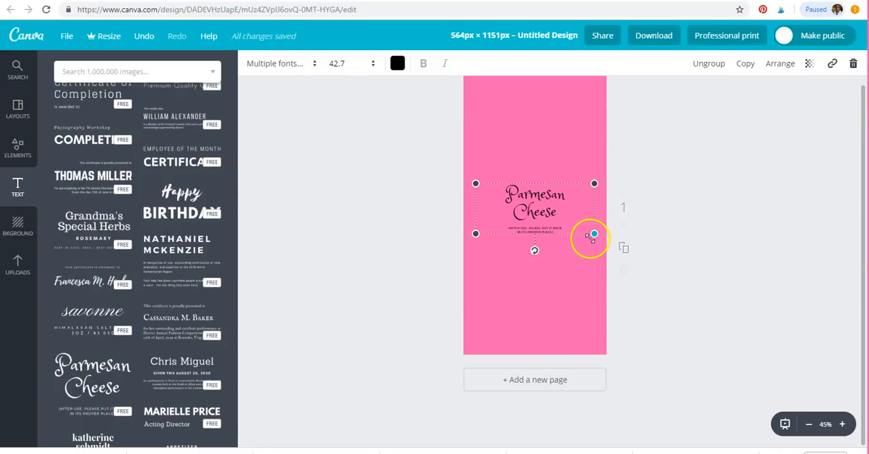
# Delete only the small caption element beneath the "Parmesan Cheese" heading, keeping the heading itself
pyautogui.click(542, 230)
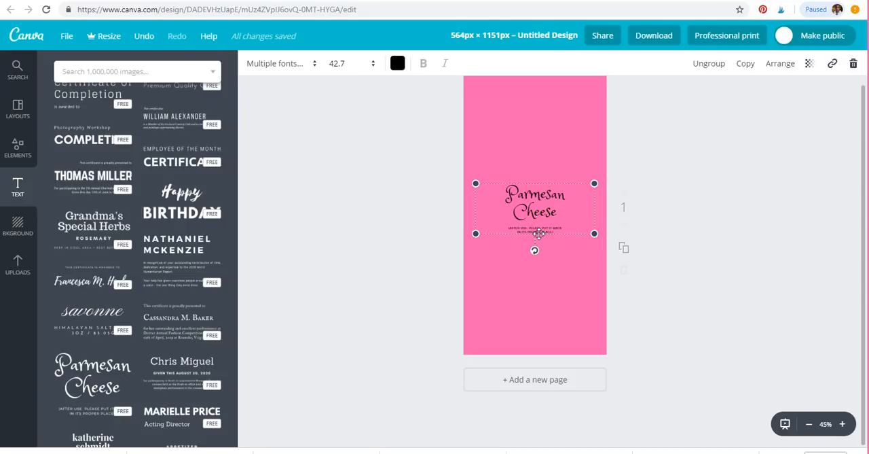
pyautogui.click(549, 234)
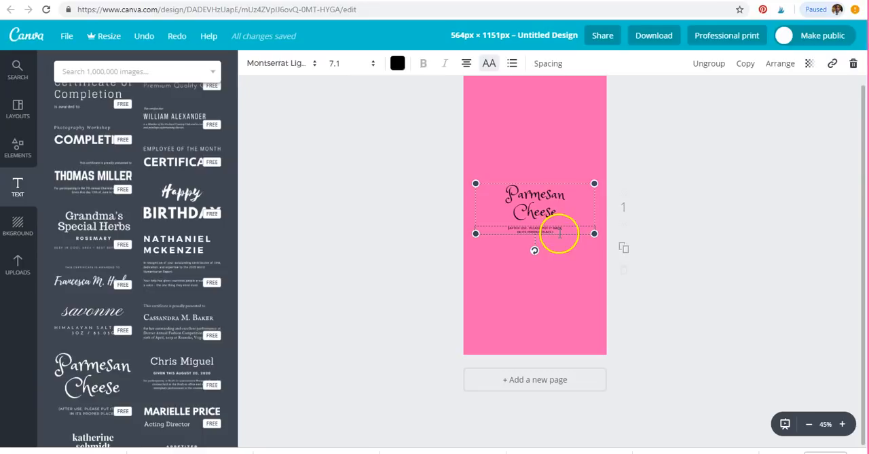
pyautogui.click(853, 66)
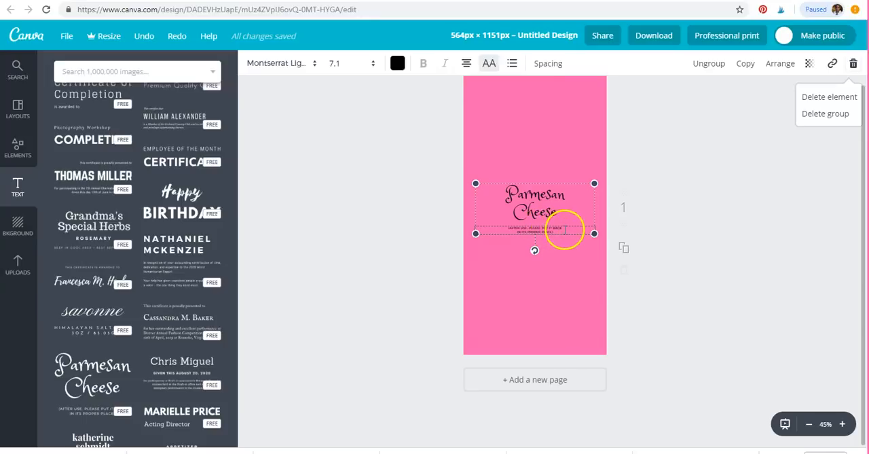
pyautogui.click(833, 94)
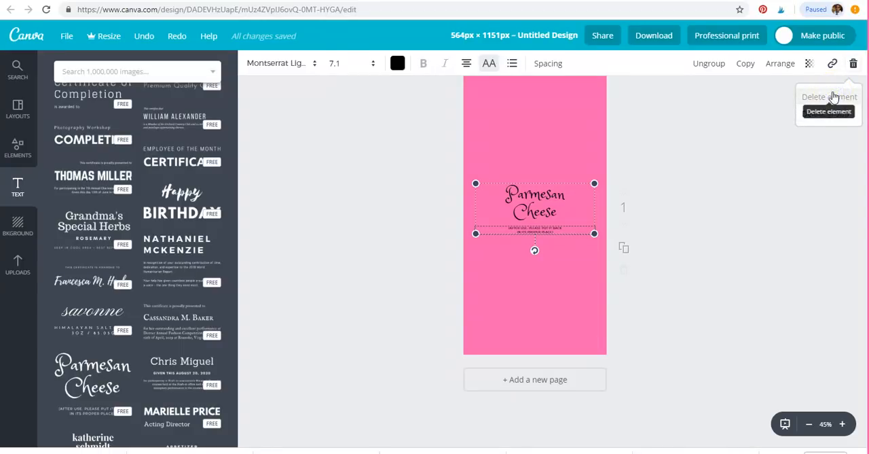
# Replace the "Parmesan Cheese" heading text with "HouseWife4Lifetgs.com"
pyautogui.click(566, 230)
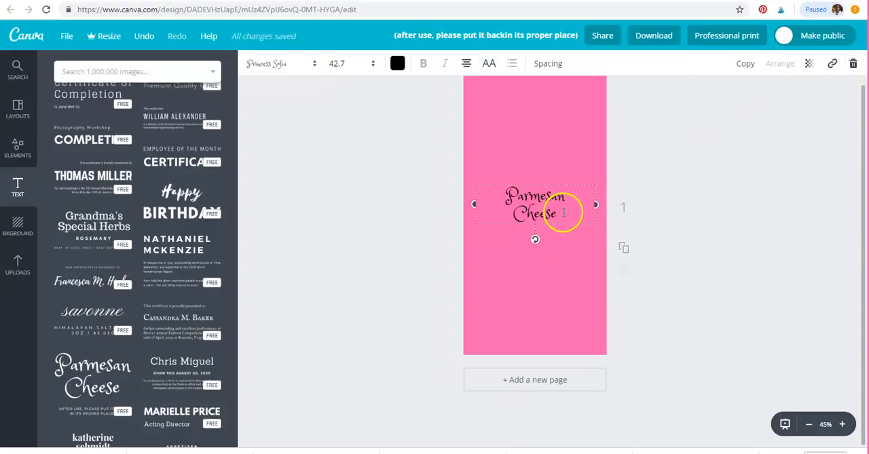
pyautogui.click(563, 212)
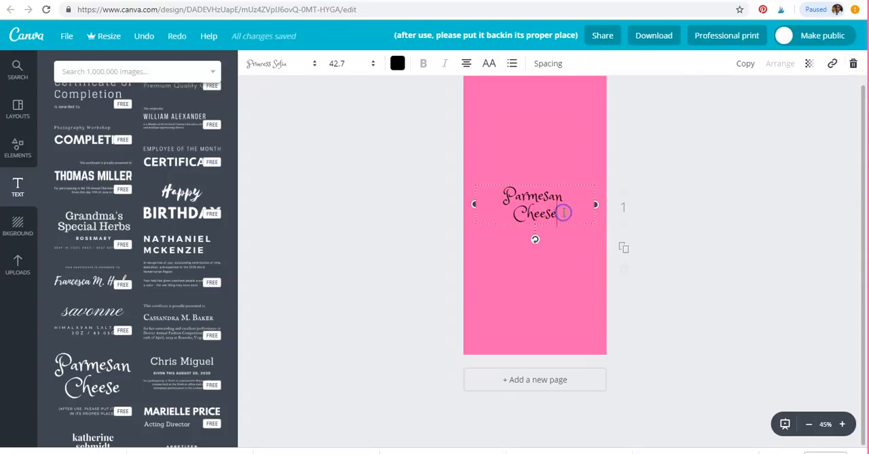
pyautogui.press('BackSpace')
pyautogui.press('BackSpace')
pyautogui.press('BackSpace')
pyautogui.press('BackSpace')
pyautogui.press('BackSpace')
pyautogui.press('BackSpace')
pyautogui.press('BackSpace')
pyautogui.press('BackSpace')
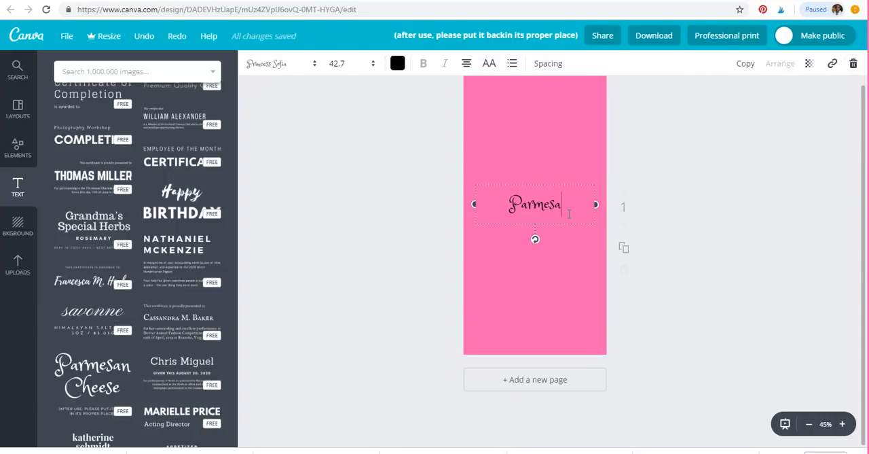
pyautogui.press('BackSpace')
pyautogui.press('BackSpace')
pyautogui.press('BackSpace')
pyautogui.press('BackSpace')
pyautogui.press('BackSpace')
pyautogui.press('BackSpace')
pyautogui.press('BackSpace')
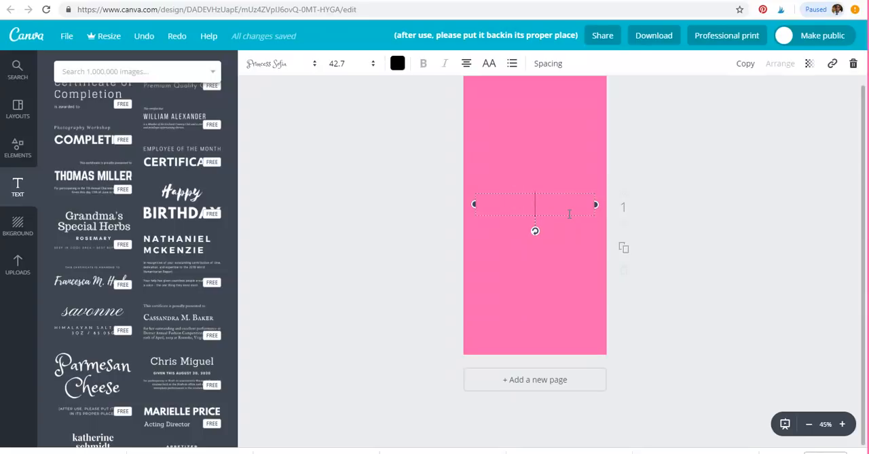
pyautogui.write('HouseWi')
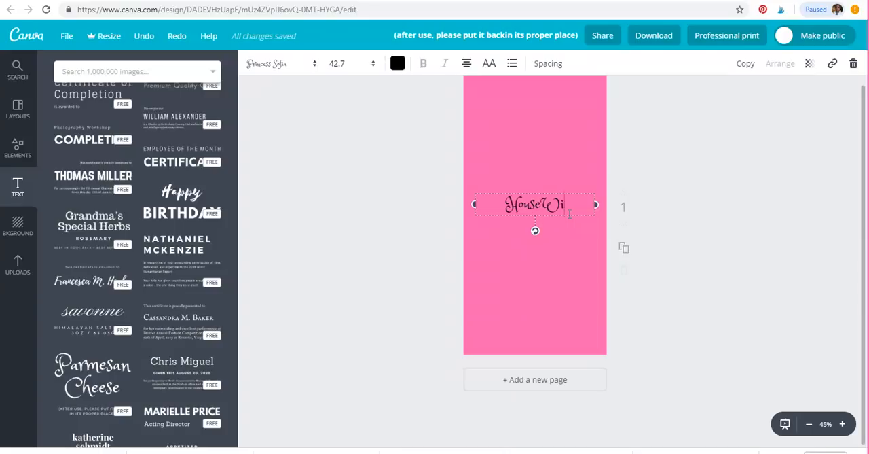
pyautogui.write('fe4Life')
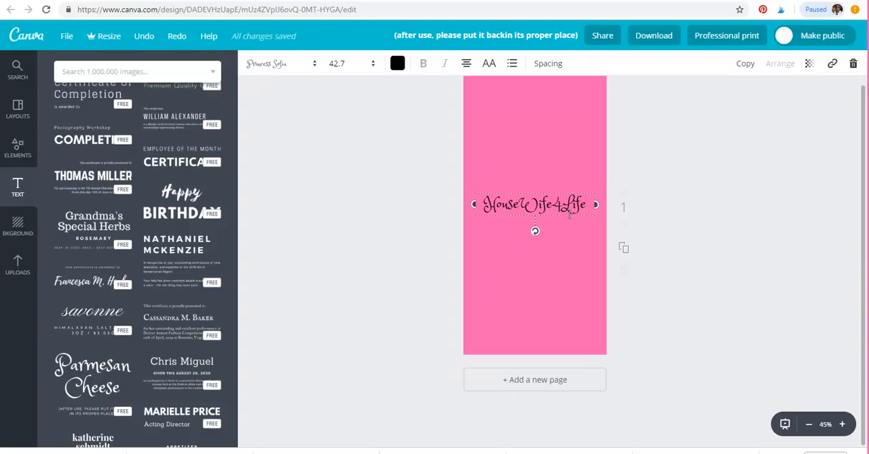
pyautogui.write('tgs.com')
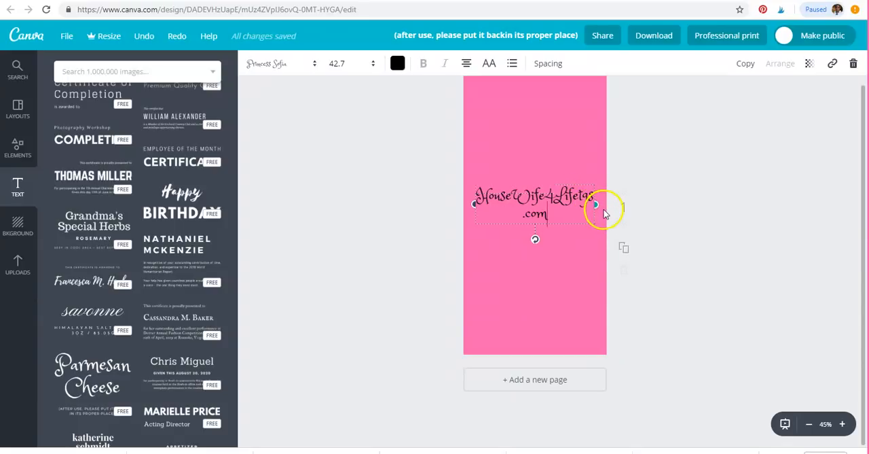
# Widen the website name's text box so it fits on one line and move it near the page's lower edge
pyautogui.moveTo(596, 204); pyautogui.dragTo(618, 203)
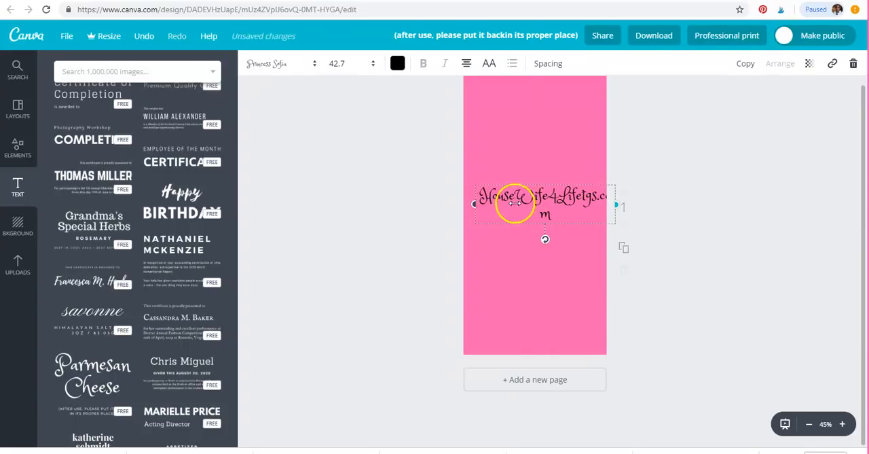
pyautogui.moveTo(469, 205); pyautogui.dragTo(464, 204)
pyautogui.click(540, 217)
pyautogui.moveTo(536, 230); pyautogui.dragTo(536, 339)
pyautogui.click(510, 198)
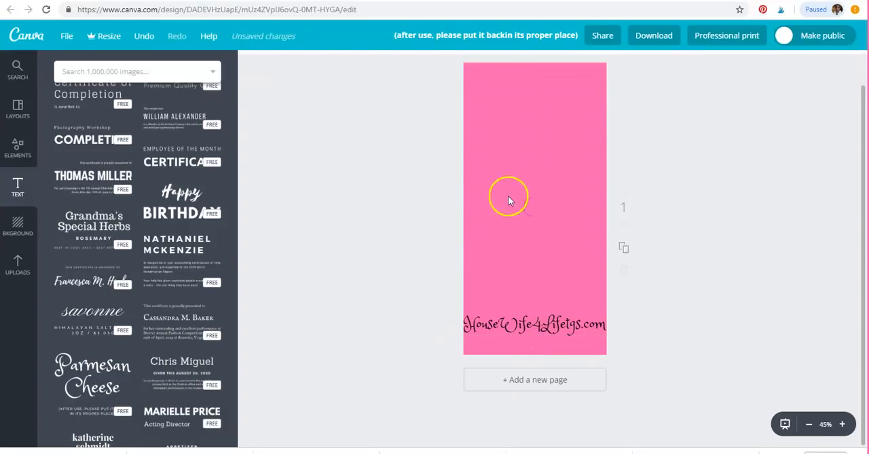
# Add the uploaded logo with the transparent background, shrink it and place it in the page's upper right corner
pyautogui.click(18, 267)
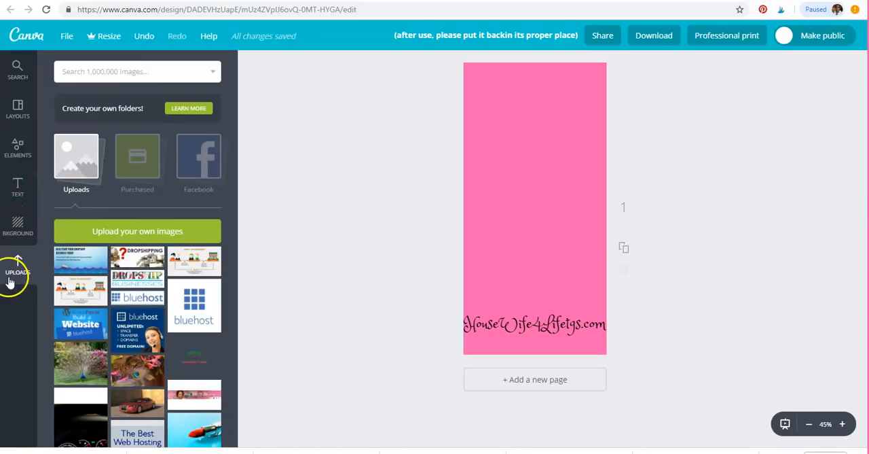
pyautogui.click(196, 360)
pyautogui.moveTo(468, 261); pyautogui.dragTo(586, 124)
pyautogui.scroll(2, 643, 186)
pyautogui.moveTo(569, 136); pyautogui.dragTo(571, 133)
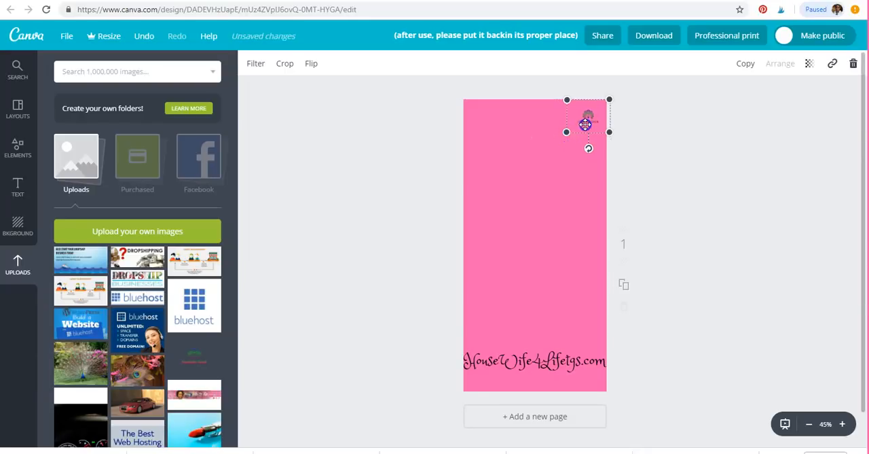
pyautogui.click(634, 155)
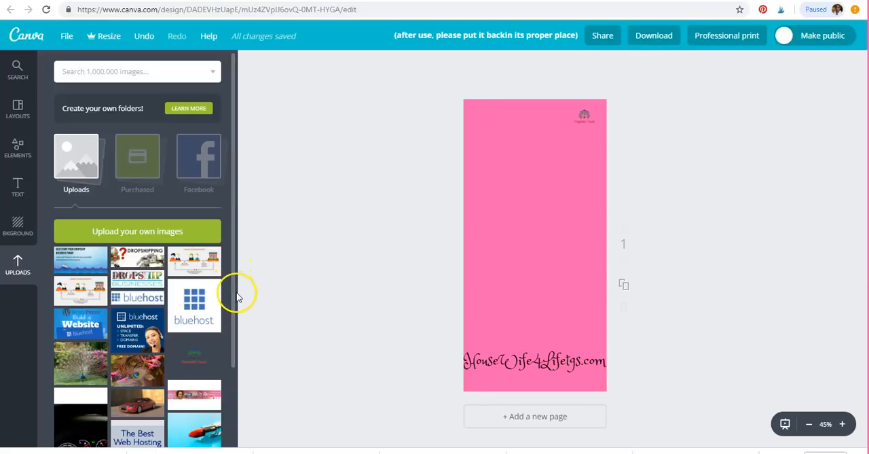
# Add the uploaded red lipstick photo, enlarge it to the full page width and place it just above the website name
pyautogui.scroll(-1, 249, 339)
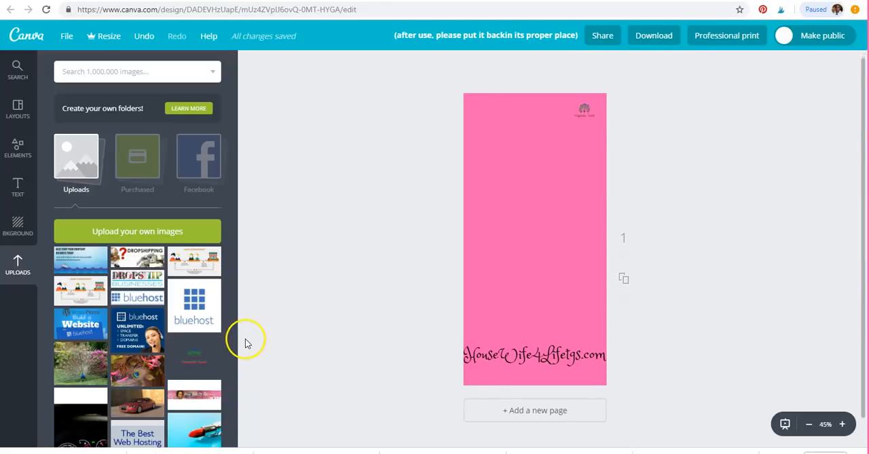
pyautogui.scroll(-2, 183, 353)
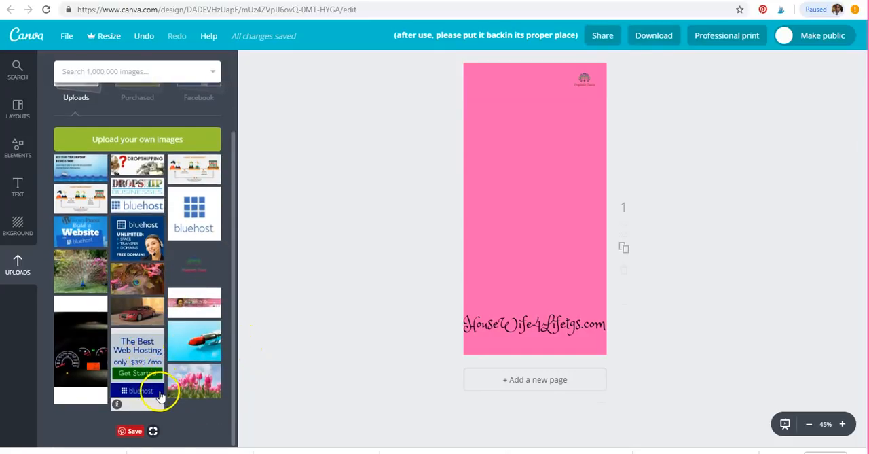
pyautogui.click(197, 337)
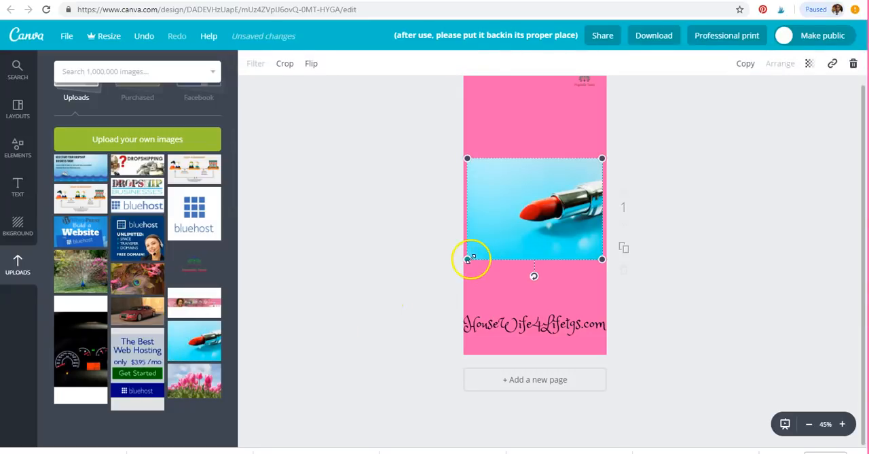
pyautogui.moveTo(470, 258); pyautogui.dragTo(466, 269)
pyautogui.moveTo(602, 265); pyautogui.dragTo(609, 268)
pyautogui.moveTo(508, 209); pyautogui.dragTo(525, 255)
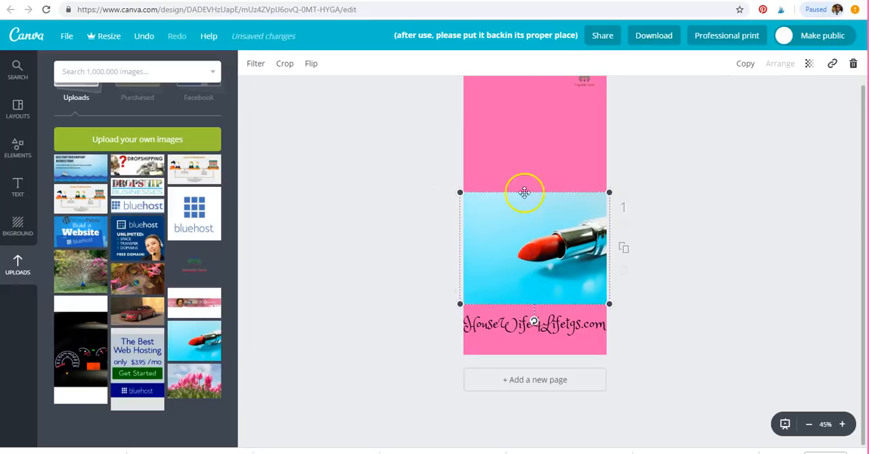
# Add the bold serif anniversary invitation text template with the couple's names and move it into the pink area above the photo
pyautogui.click(14, 182)
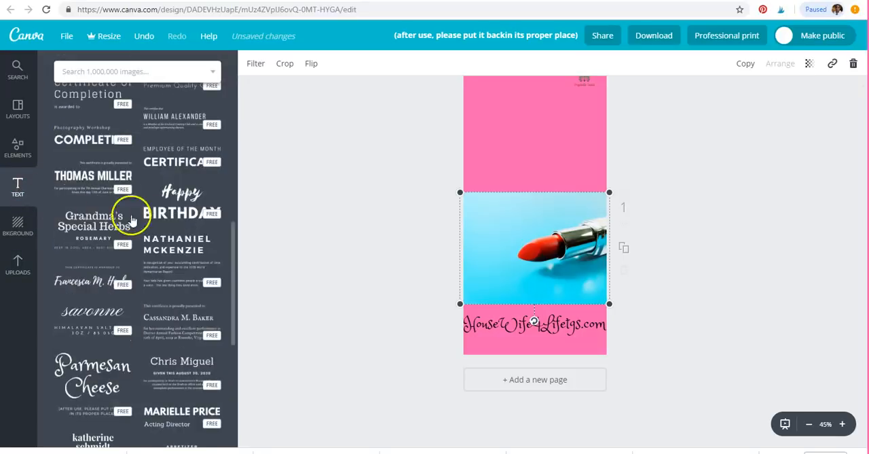
pyautogui.moveTo(232, 255); pyautogui.dragTo(249, 364)
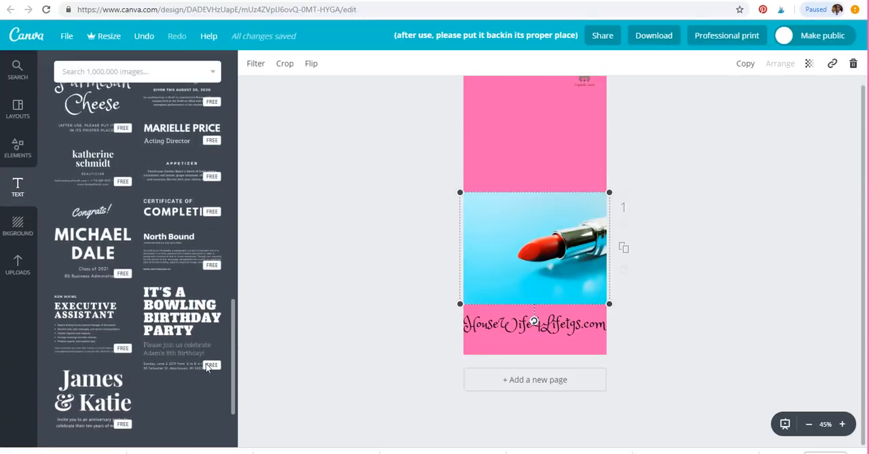
pyautogui.scroll(-1, 108, 384)
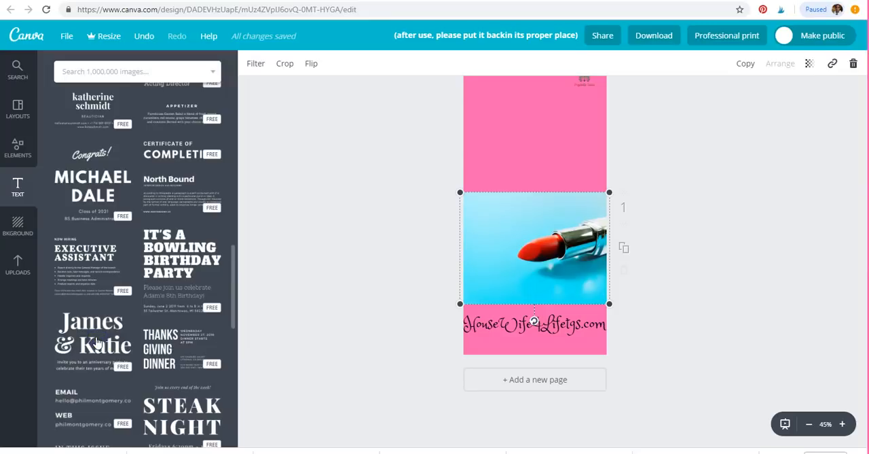
pyautogui.click(210, 413)
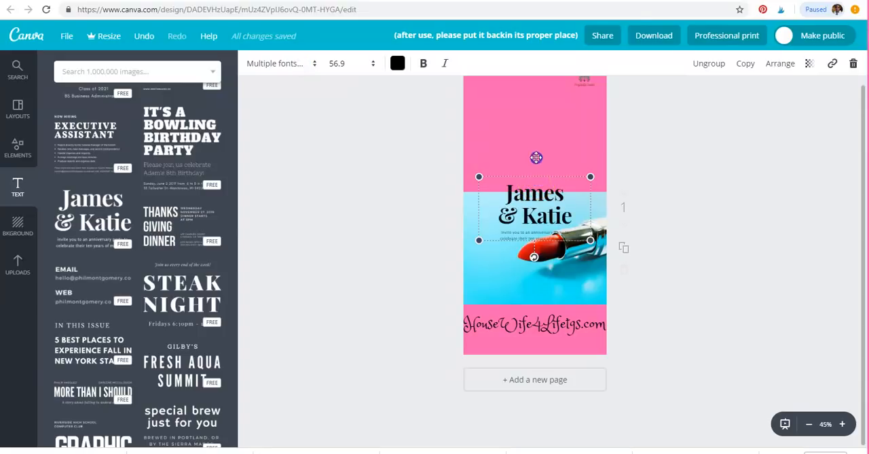
pyautogui.click(543, 193)
pyautogui.moveTo(544, 193); pyautogui.dragTo(531, 148)
pyautogui.click(543, 225)
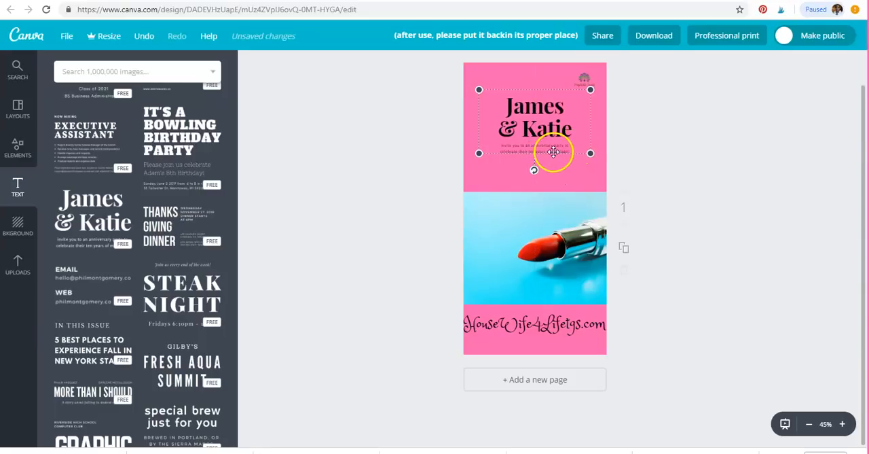
# Delete only the small invitation caption beneath the serif heading, keeping the heading itself
pyautogui.click(554, 151)
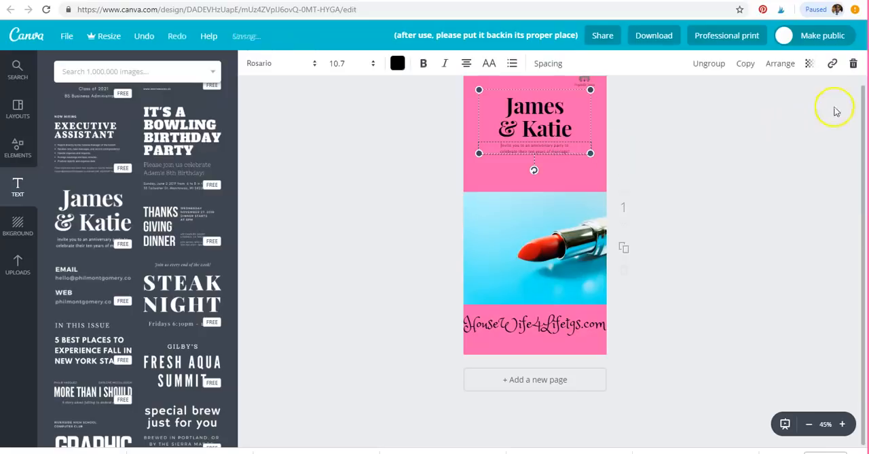
pyautogui.click(851, 64)
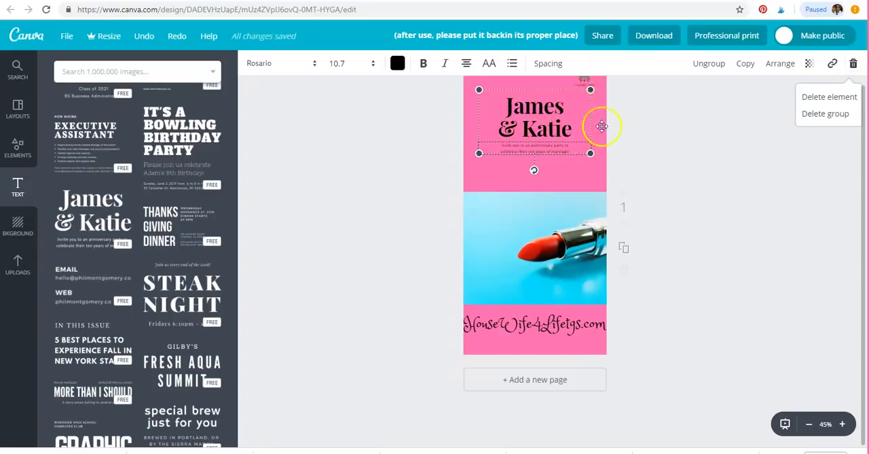
pyautogui.click(828, 97)
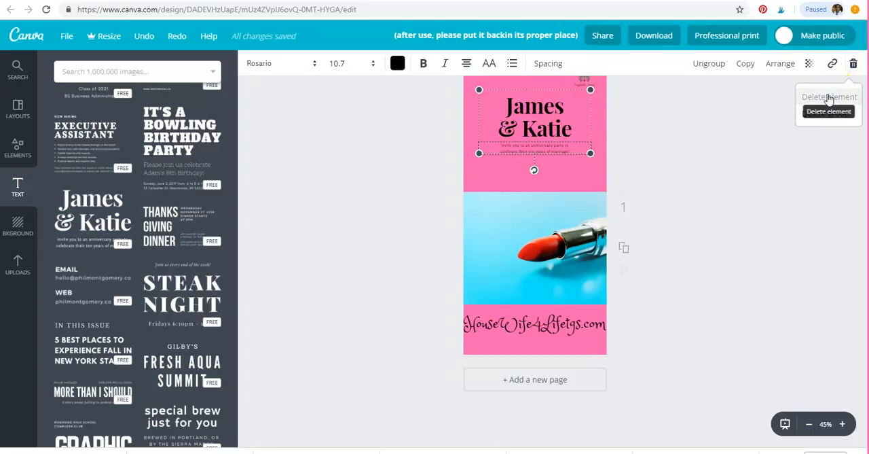
pyautogui.click(829, 99)
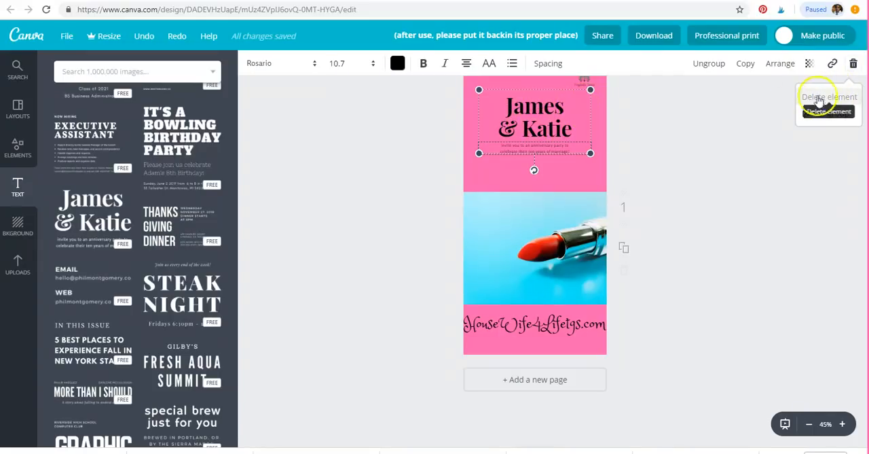
# Replace the serif heading text with "How To Become An Avon Rep."
pyautogui.click(563, 135)
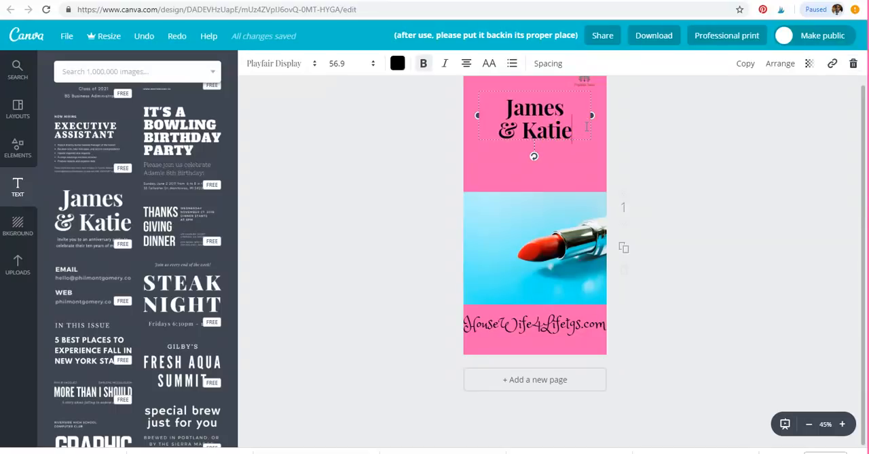
pyautogui.press('BackSpace')
pyautogui.press('BackSpace')
pyautogui.press('BackSpace')
pyautogui.press('BackSpace')
pyautogui.press('BackSpace')
pyautogui.press('BackSpace')
pyautogui.press('BackSpace')
pyautogui.press('BackSpace')
pyautogui.press('BackSpace')
pyautogui.press('BackSpace')
pyautogui.press('BackSpace')
pyautogui.press('BackSpace')
pyautogui.press('BackSpace')
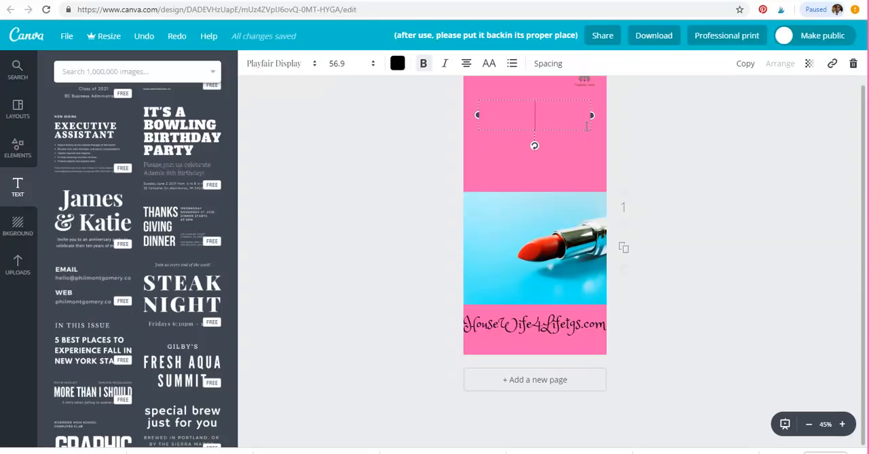
pyautogui.write('How T')
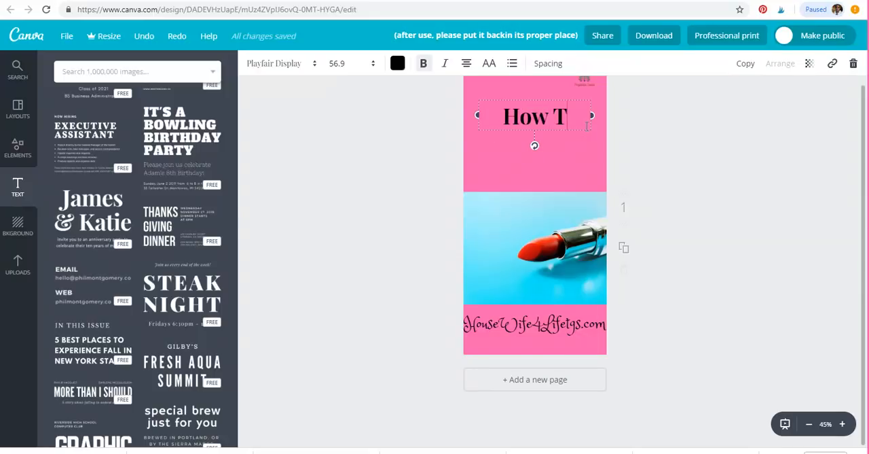
pyautogui.write('o Beco')
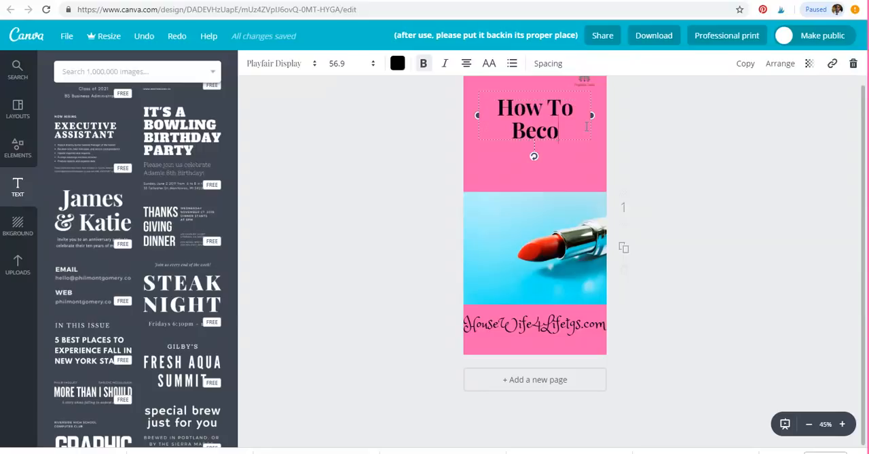
pyautogui.write('me A')
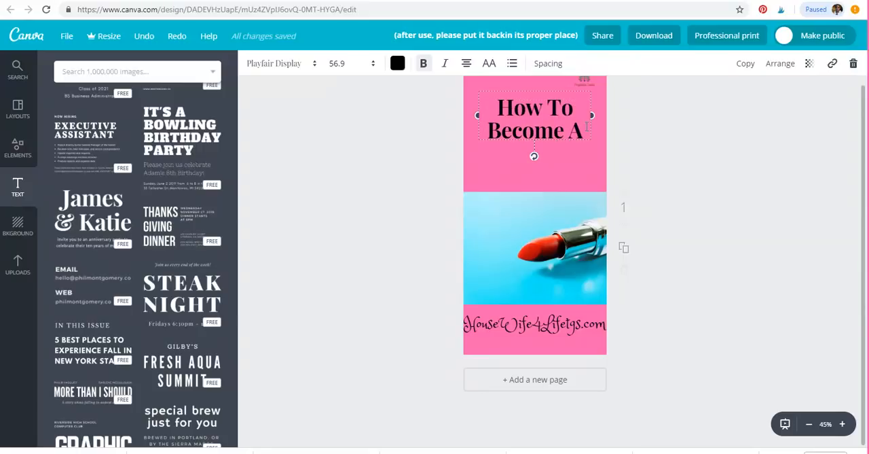
pyautogui.write('n Av')
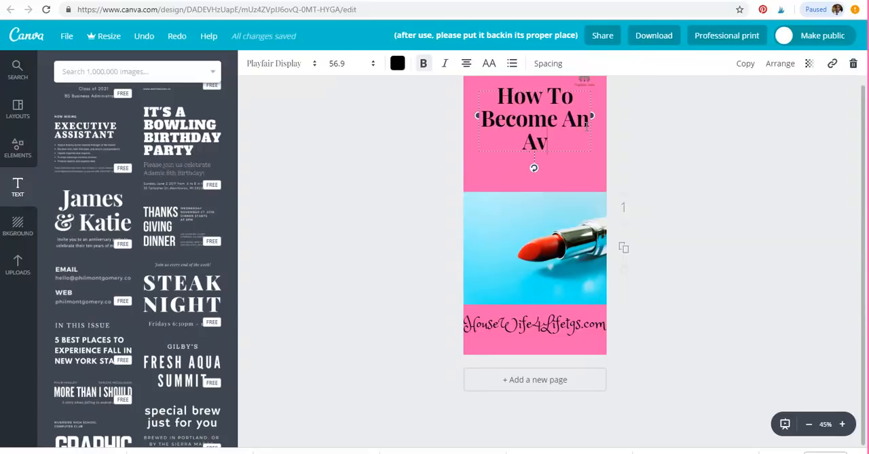
pyautogui.write('on Rep')
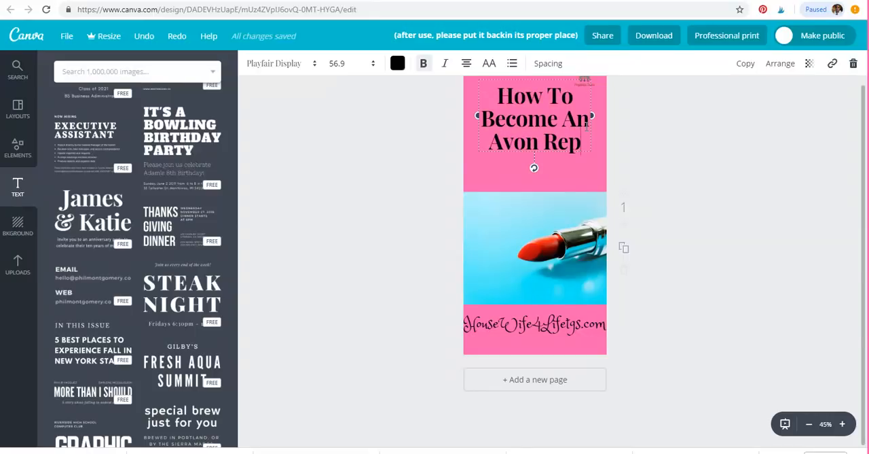
pyautogui.write('.')
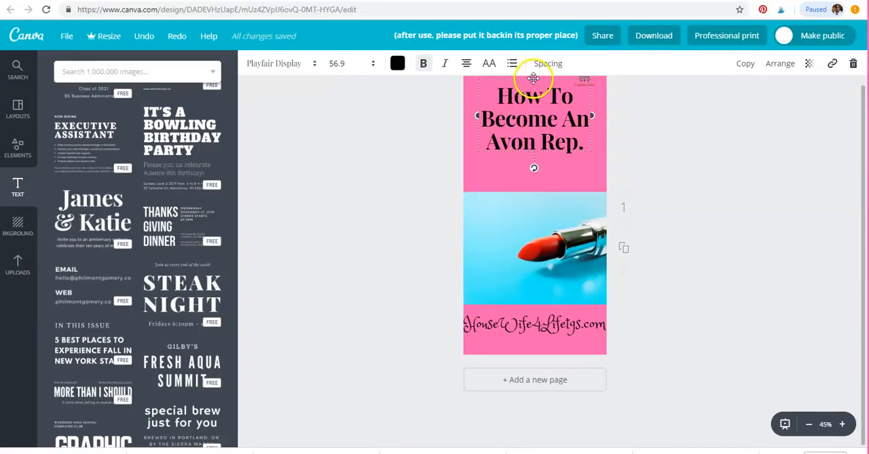
# Move the heading slightly down so it sits between the logo and the lipstick photo
pyautogui.moveTo(534, 85); pyautogui.dragTo(536, 96)
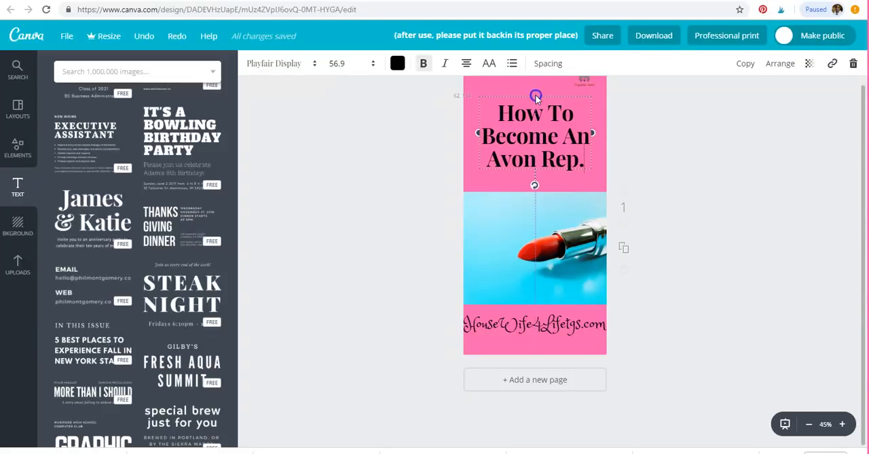
pyautogui.click(689, 145)
pyautogui.scroll(1, 654, 163)
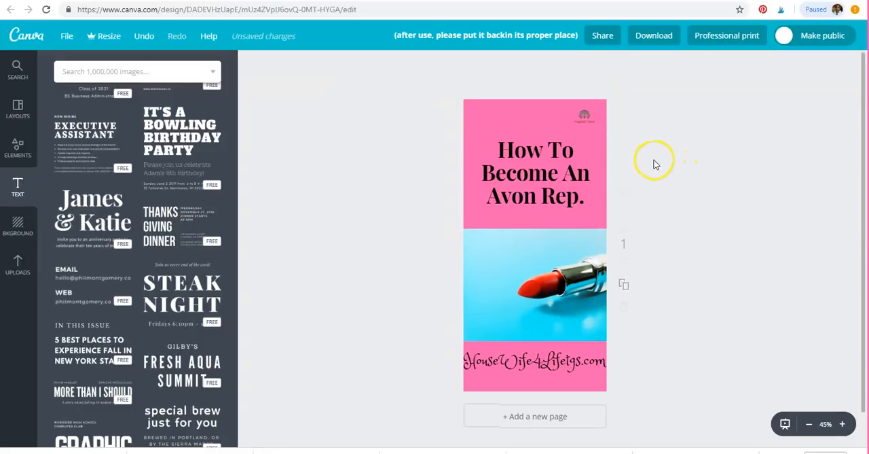
pyautogui.scroll(-1, 654, 168)
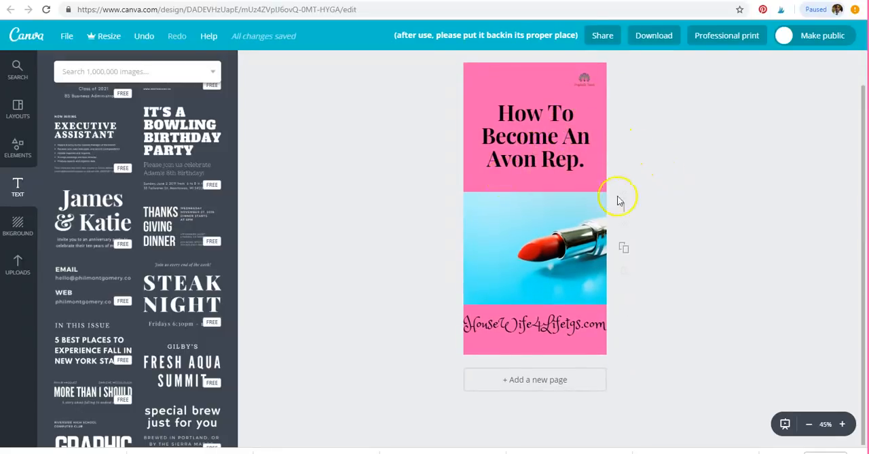
pyautogui.click(577, 323)
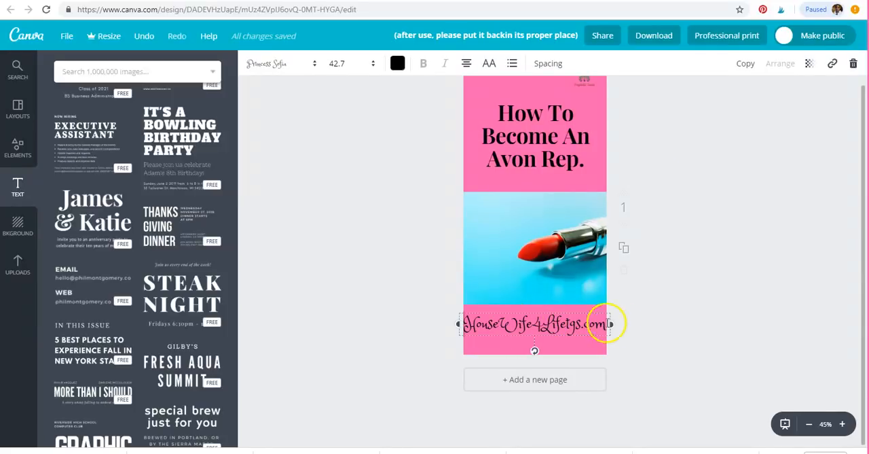
pyautogui.click(832, 63)
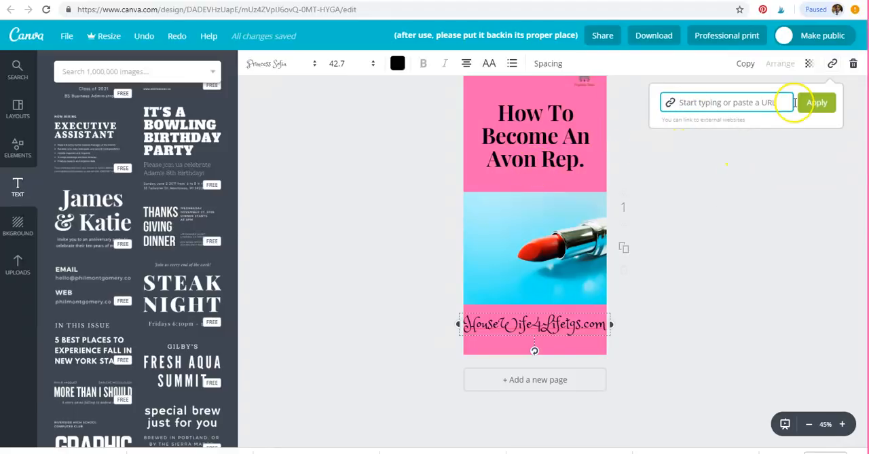
pyautogui.click(683, 310)
pyautogui.click(627, 343)
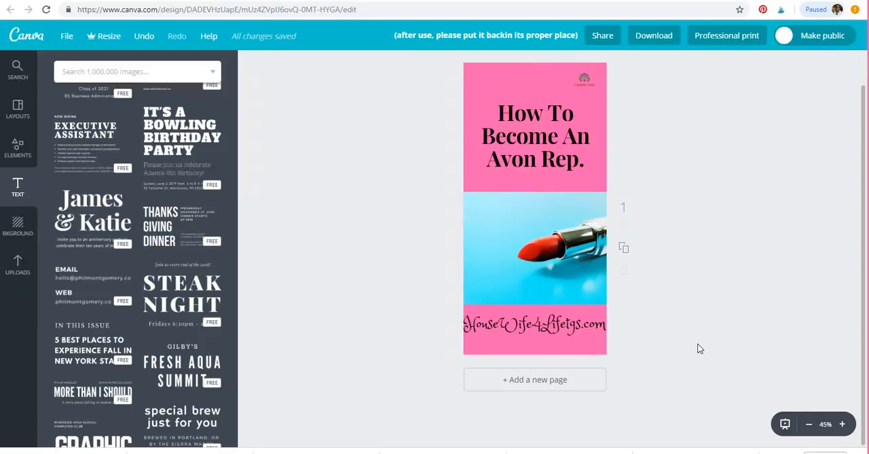
# Download the finished design as a PNG file
pyautogui.click(652, 35)
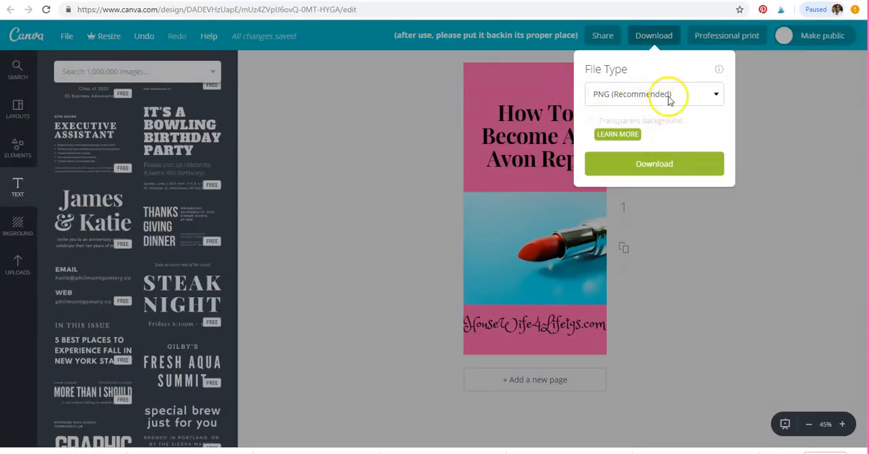
pyautogui.click(592, 121)
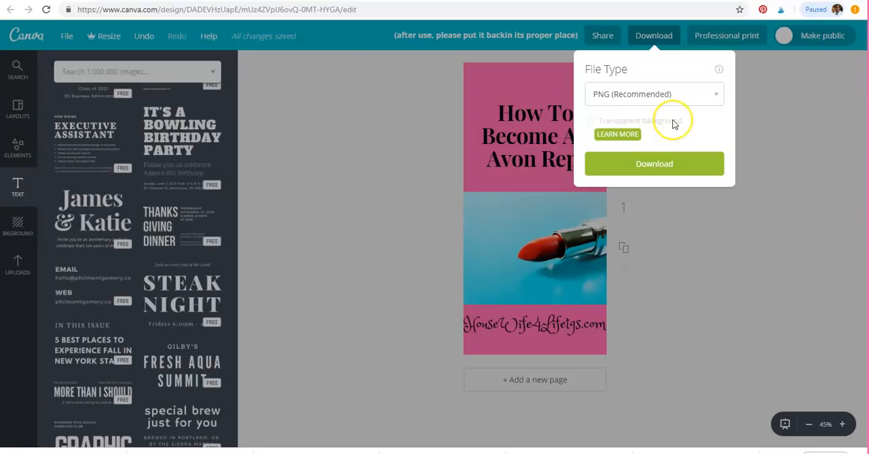
pyautogui.click(668, 163)
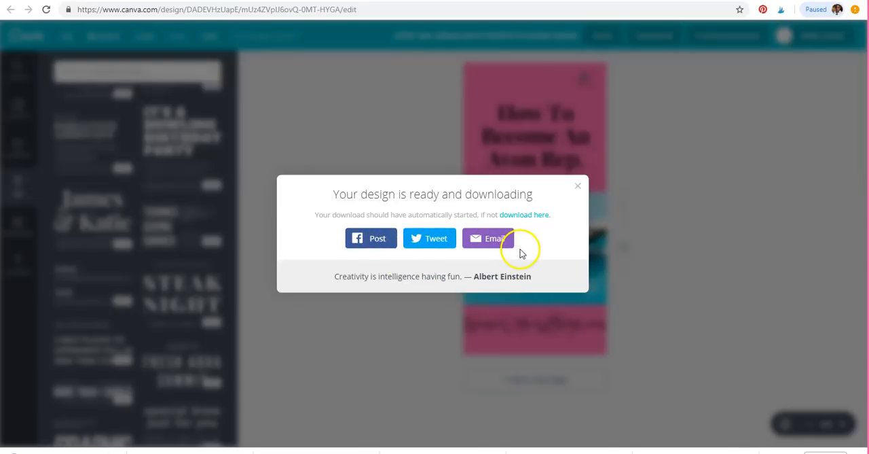
# Close the download confirmation, dismiss the custom dimensions entry on the design creation page, and show all saved designs
pyautogui.click(577, 186)
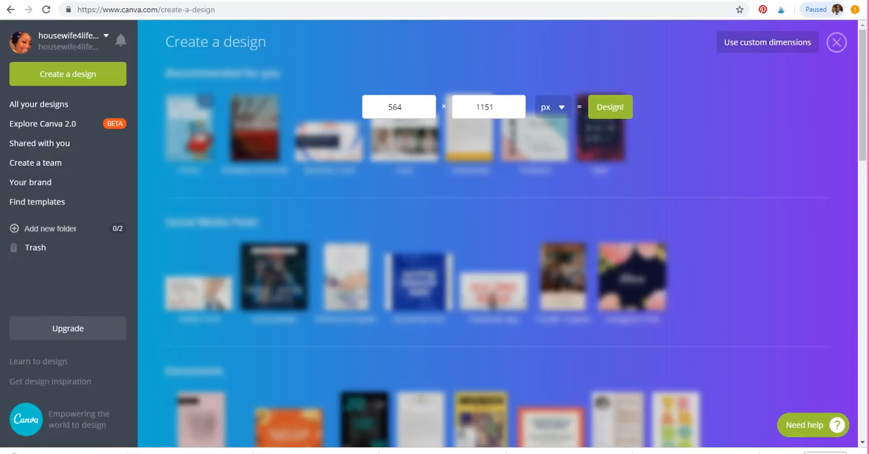
pyautogui.click(545, 143)
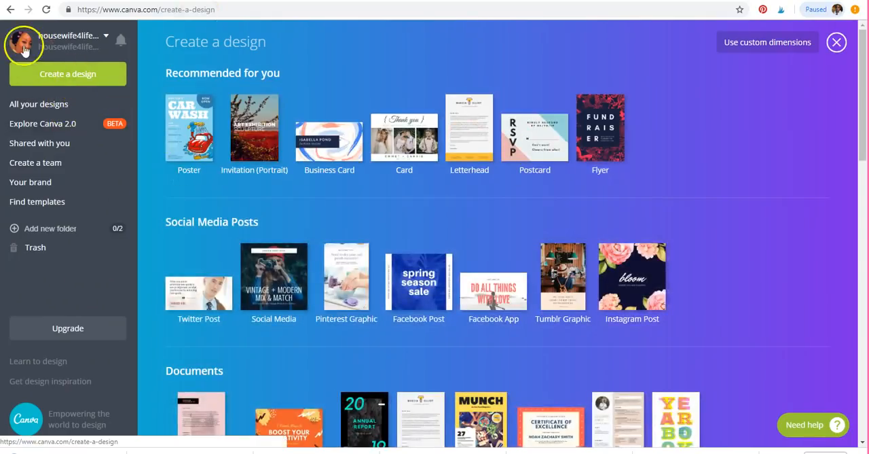
pyautogui.click(46, 9)
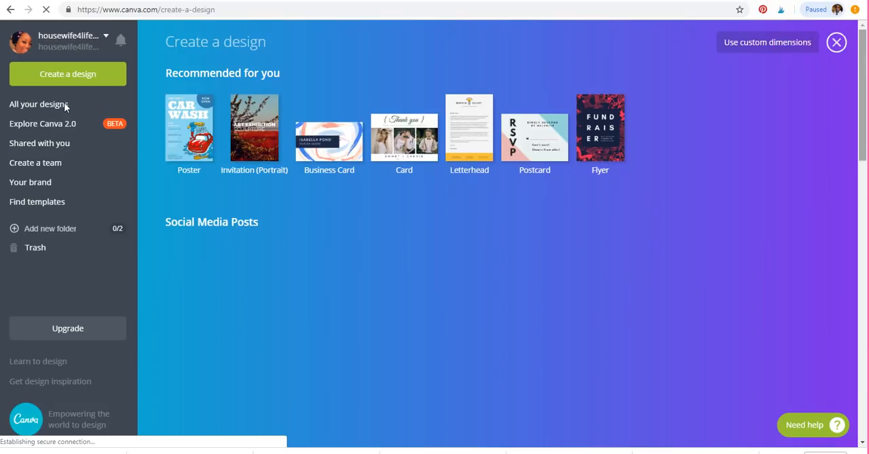
pyautogui.click(30, 106)
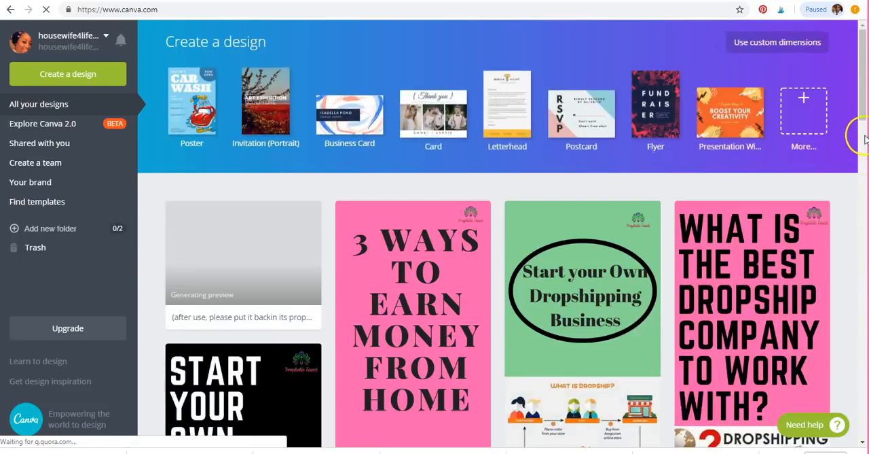
# Look through the saved designs down to the oldest ones, examining their headings, photos, colours, logos and website names
pyautogui.scroll(-2, 865, 139)
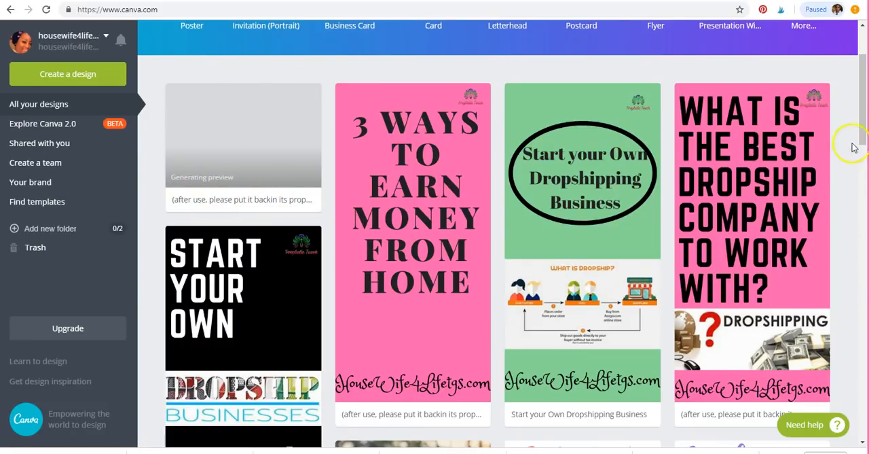
pyautogui.moveTo(861, 130); pyautogui.dragTo(862, 137)
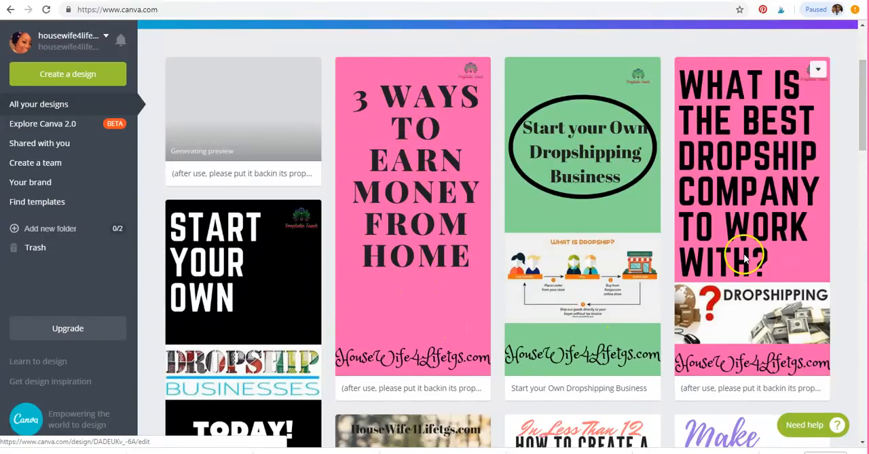
pyautogui.scroll(-1, 714, 225)
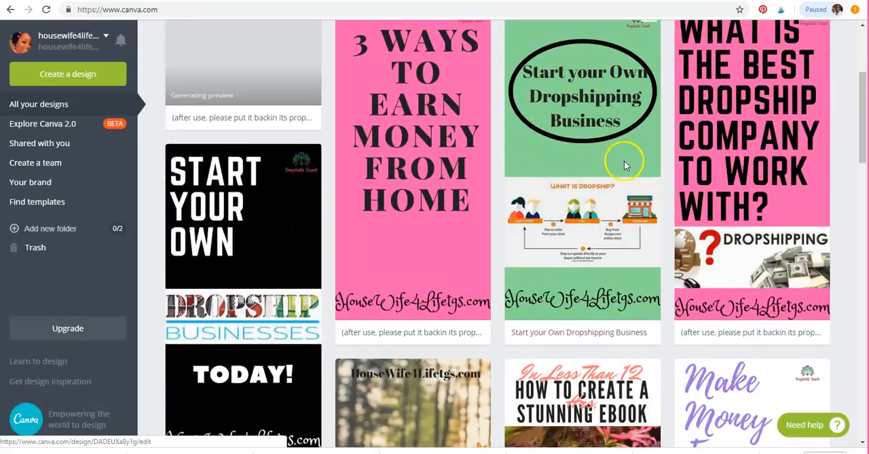
pyautogui.scroll(1, 624, 164)
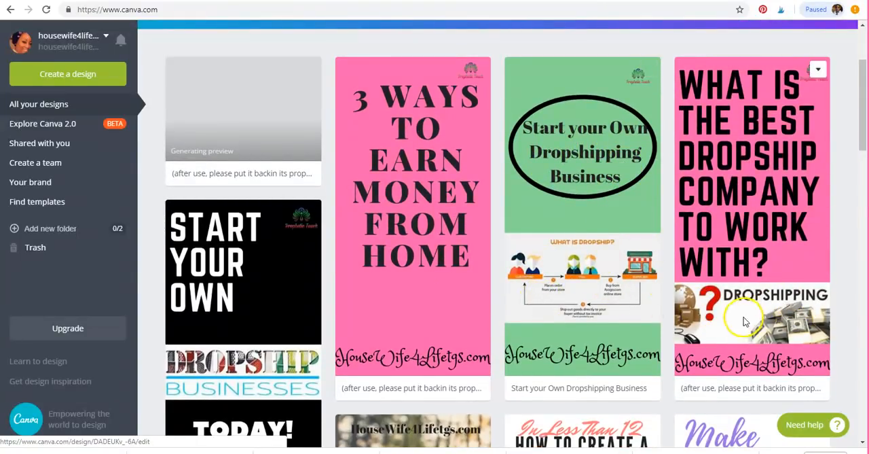
pyautogui.scroll(-2, 733, 319)
pyautogui.scroll(-1, 720, 319)
pyautogui.scroll(2, 679, 288)
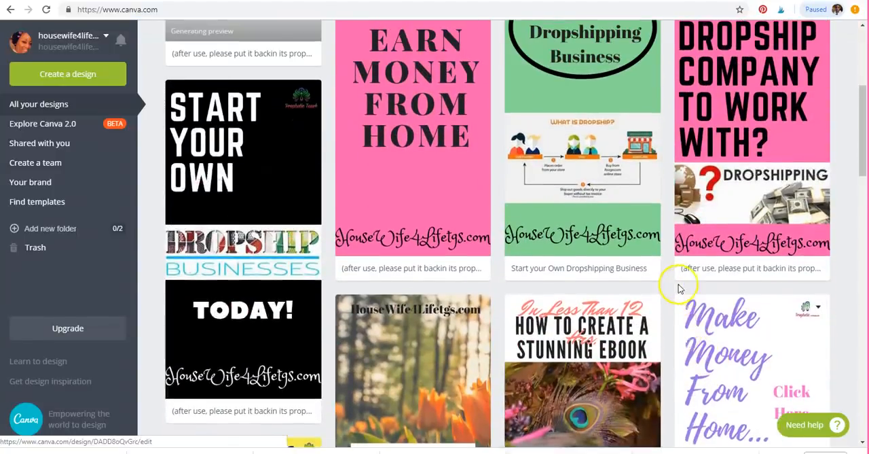
pyautogui.scroll(-1, 669, 288)
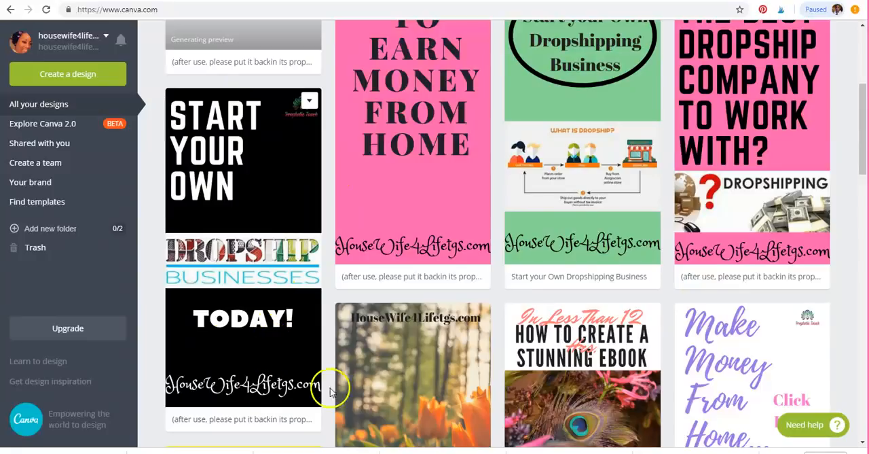
pyautogui.scroll(-1, 515, 353)
pyautogui.scroll(-2, 514, 353)
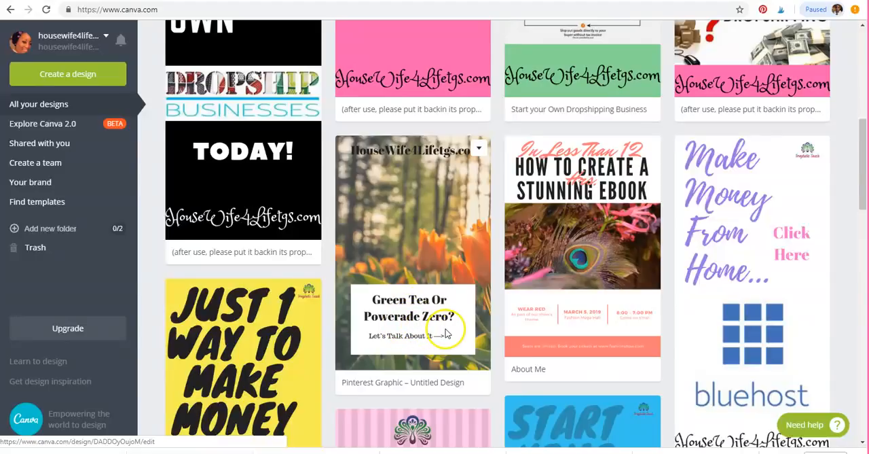
pyautogui.scroll(-1, 447, 333)
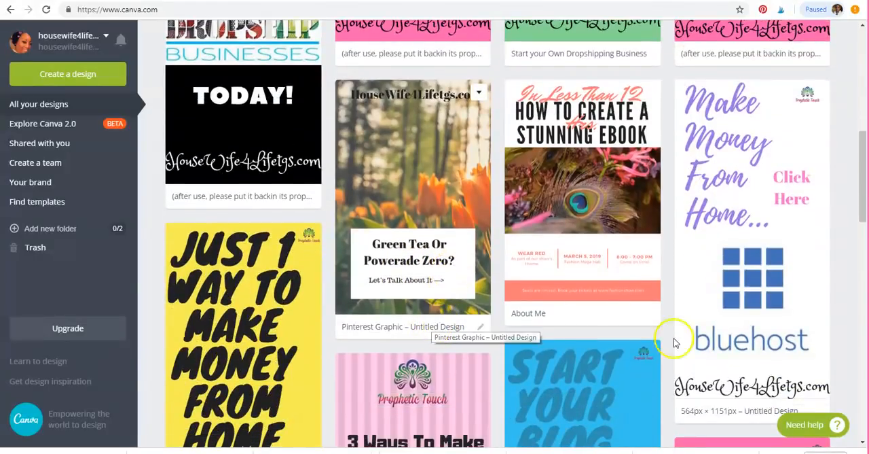
pyautogui.scroll(-1, 774, 306)
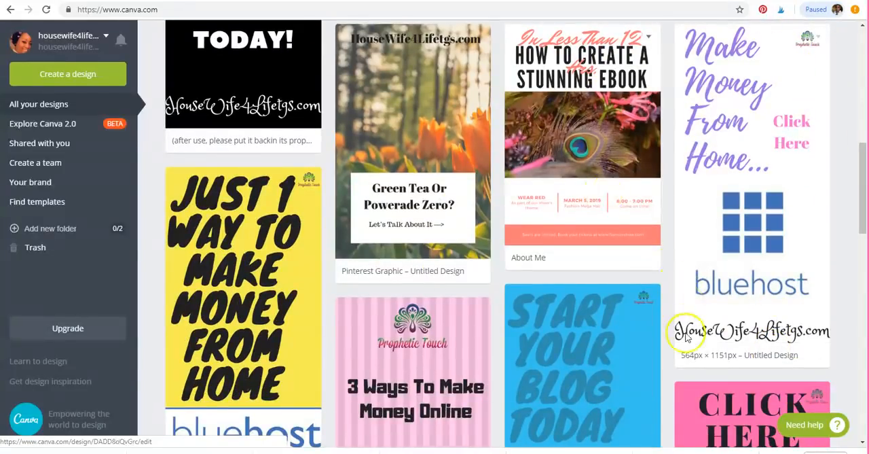
pyautogui.scroll(-1, 648, 306)
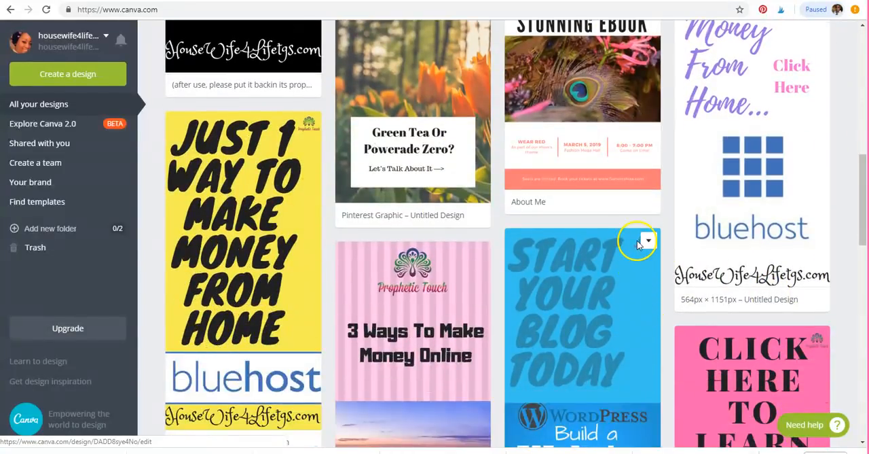
pyautogui.scroll(-1, 449, 326)
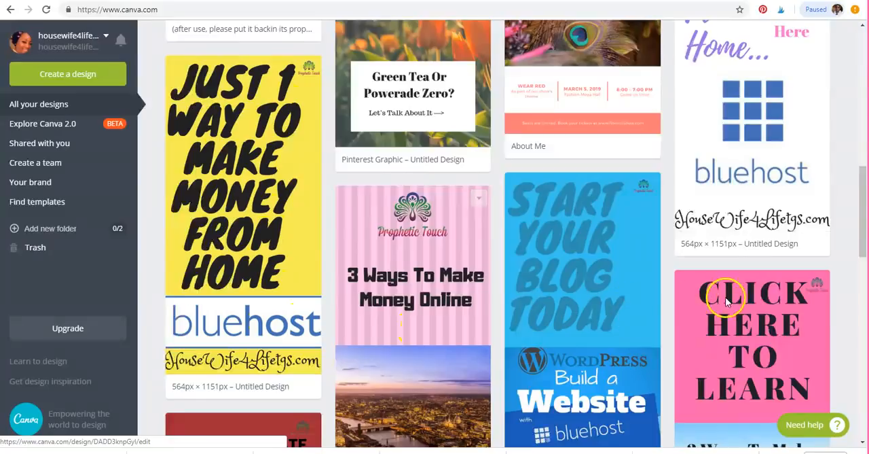
pyautogui.scroll(-1, 737, 299)
pyautogui.scroll(-2, 739, 307)
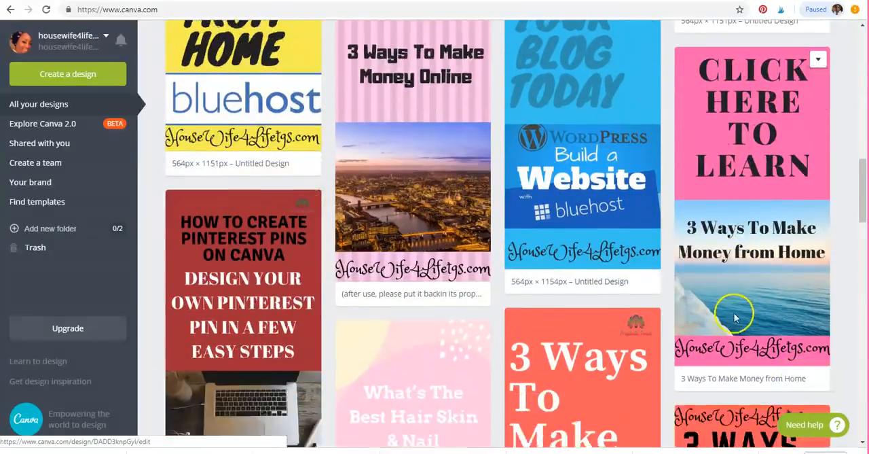
pyautogui.scroll(-1, 729, 316)
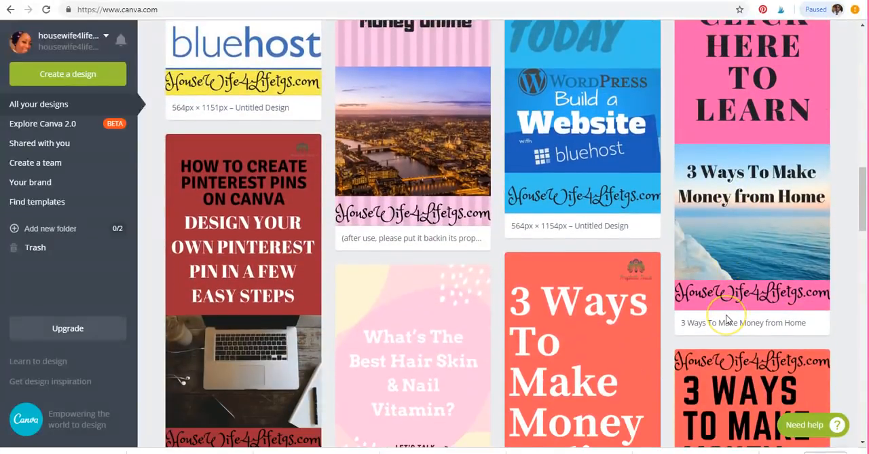
pyautogui.scroll(-1, 727, 314)
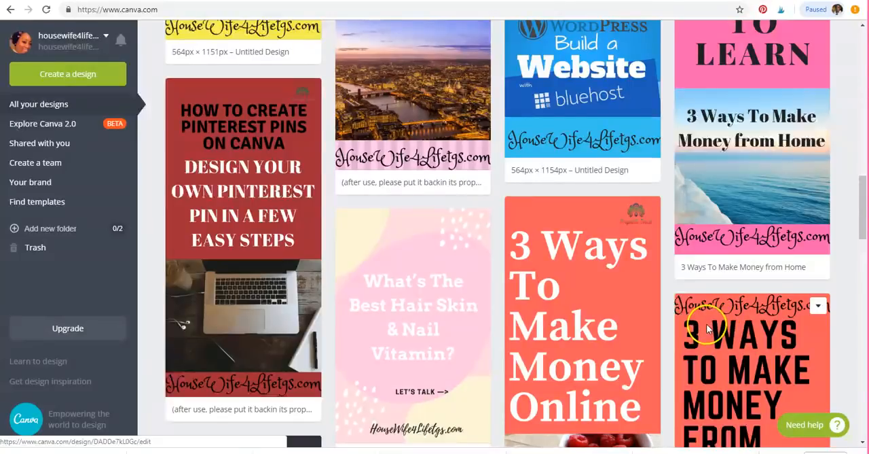
pyautogui.scroll(-1, 706, 329)
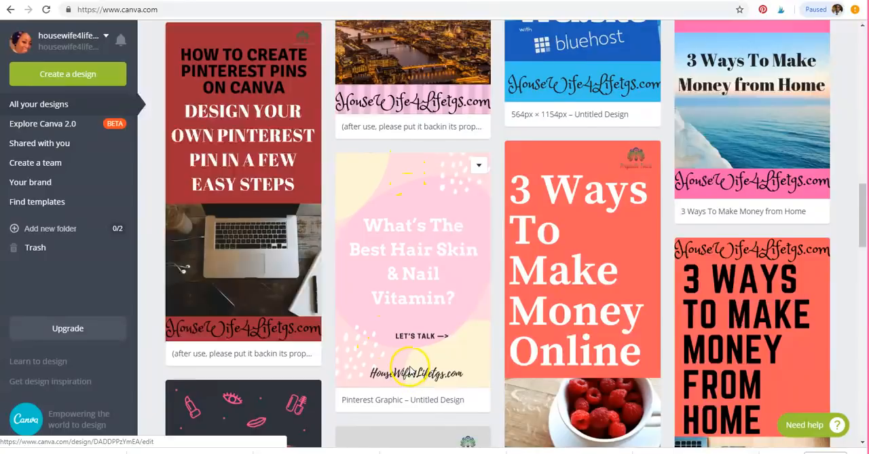
pyautogui.scroll(-3, 466, 345)
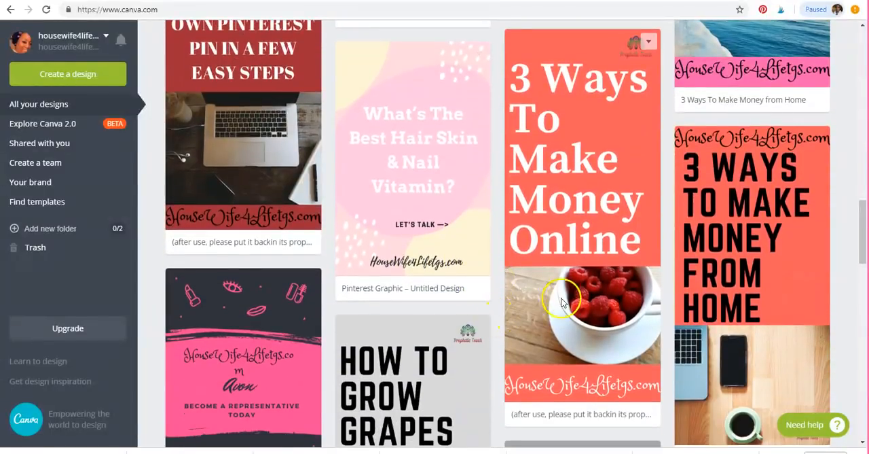
pyautogui.scroll(-3, 578, 305)
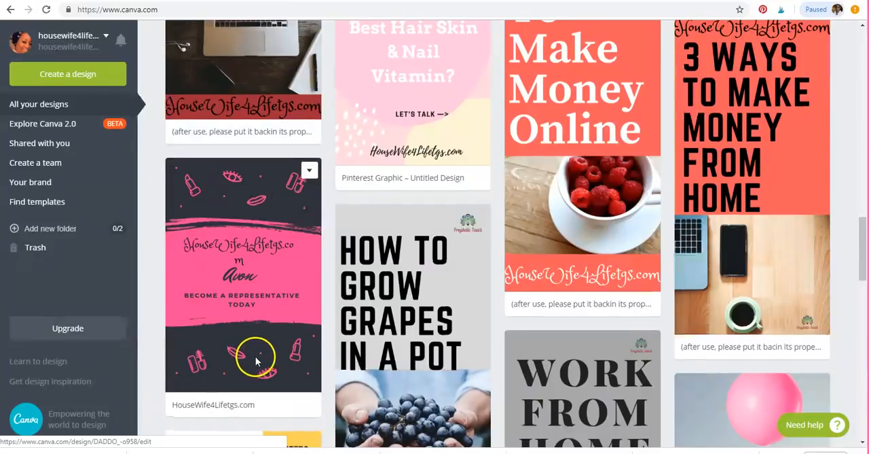
pyautogui.scroll(1, 262, 349)
pyautogui.scroll(1, 381, 231)
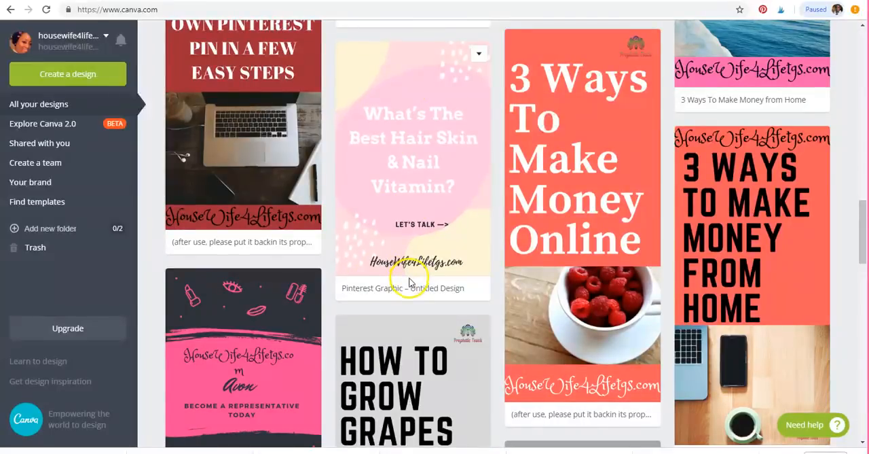
pyautogui.scroll(-1, 551, 279)
pyautogui.scroll(-3, 563, 349)
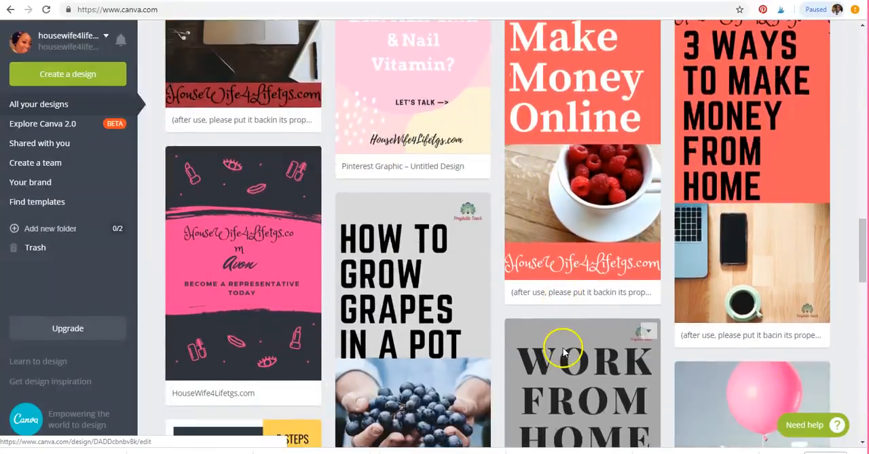
pyautogui.scroll(-2, 563, 349)
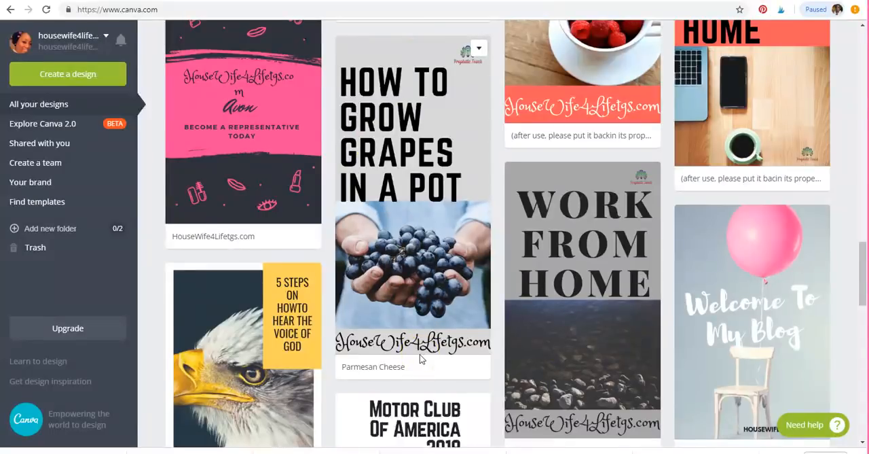
pyautogui.scroll(-3, 420, 358)
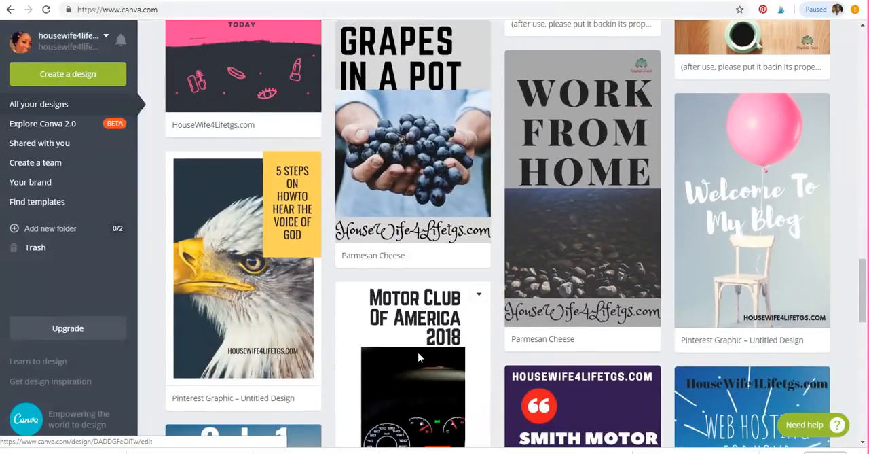
pyautogui.scroll(-1, 418, 352)
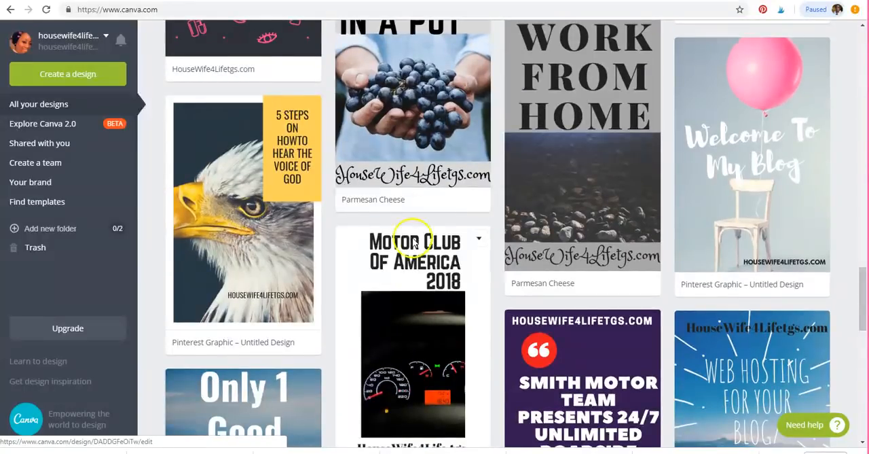
pyautogui.scroll(-1, 508, 282)
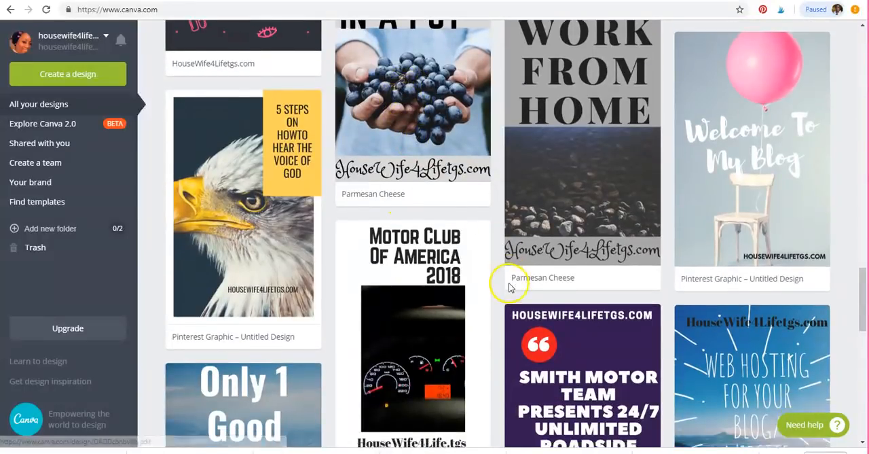
pyautogui.scroll(-3, 509, 285)
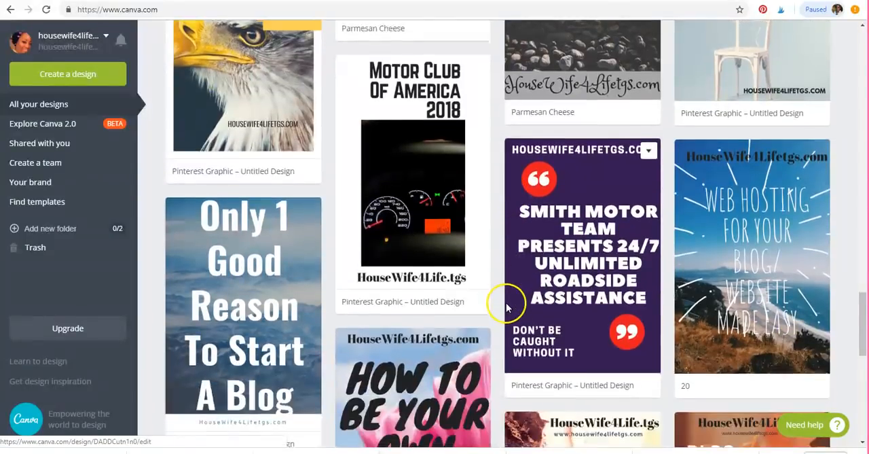
pyautogui.scroll(-2, 508, 309)
pyautogui.scroll(-3, 509, 315)
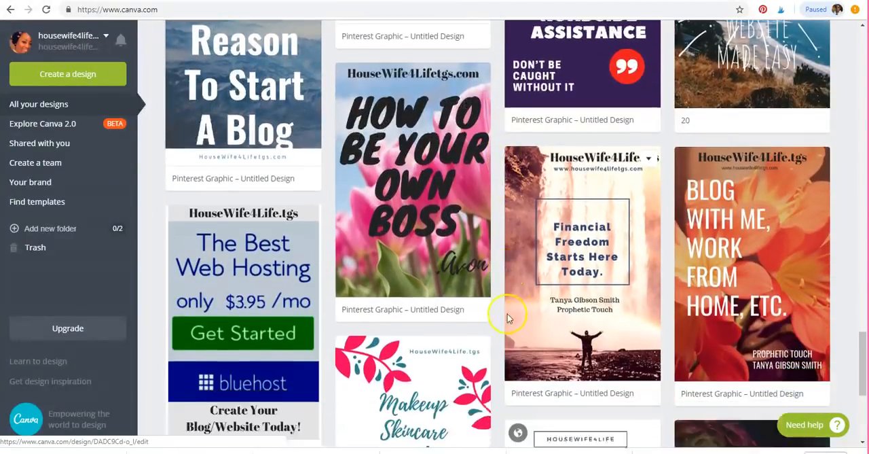
pyautogui.scroll(-1, 508, 318)
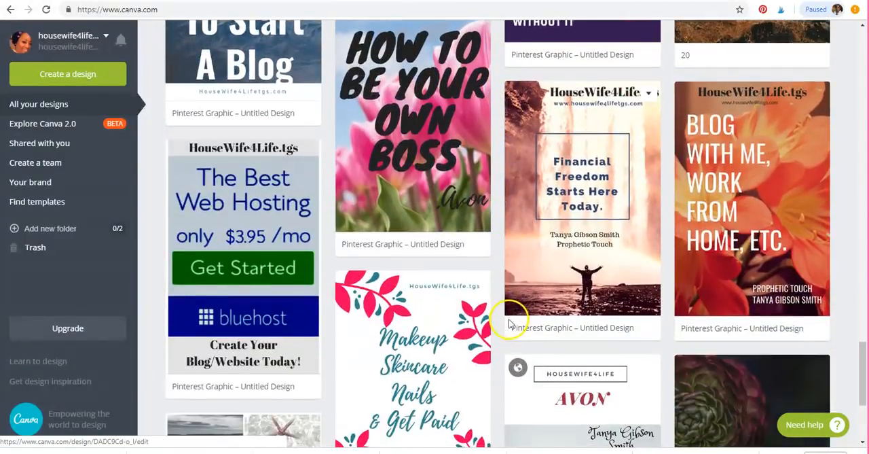
pyautogui.scroll(-3, 530, 405)
pyautogui.click(524, 394)
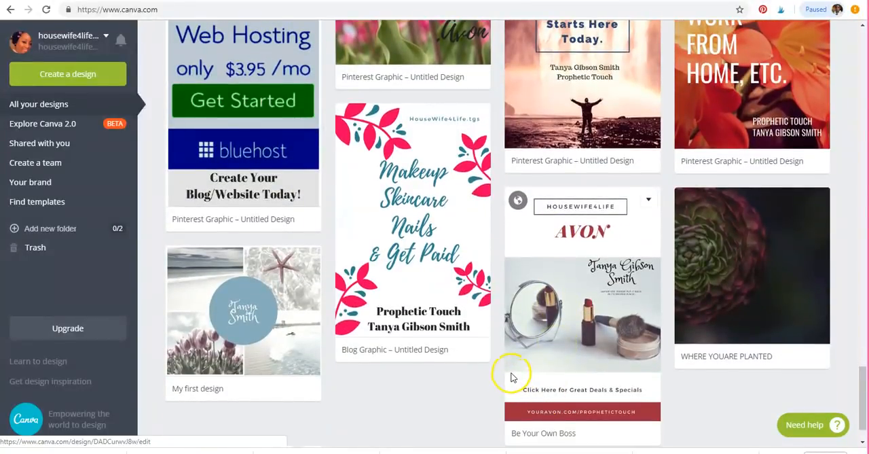
# Go back up through the saved designs from the oldest ones to the "3 Ways To Make Money Online" pin
pyautogui.scroll(1, 510, 371)
pyautogui.scroll(3, 510, 372)
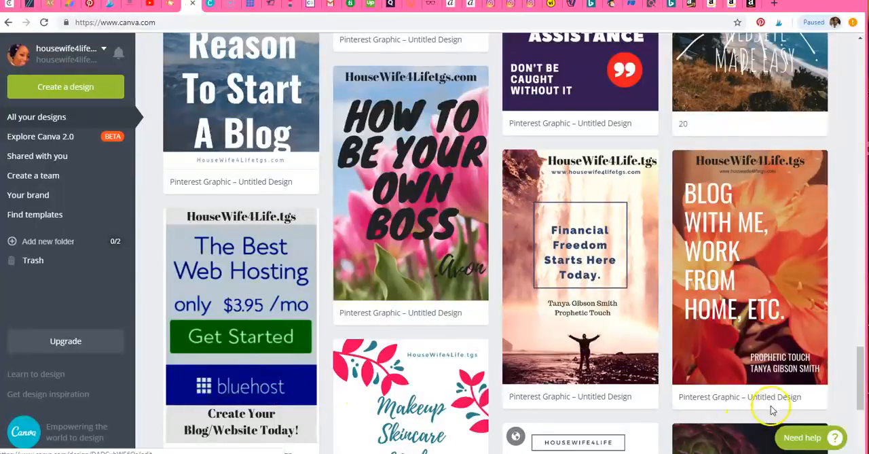
pyautogui.scroll(2, 280, 245)
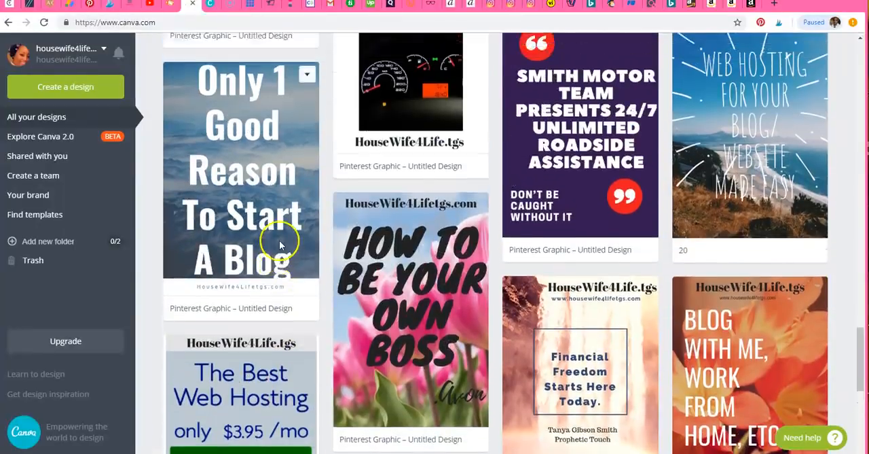
pyautogui.scroll(7, 279, 244)
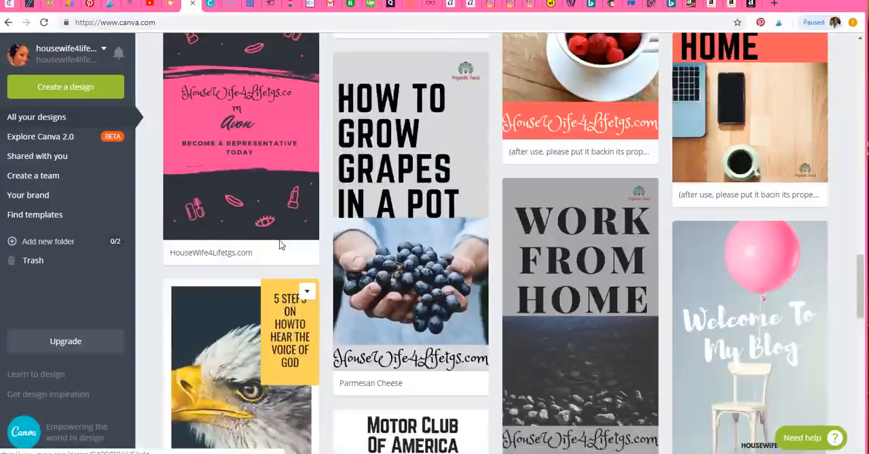
pyautogui.scroll(5, 281, 244)
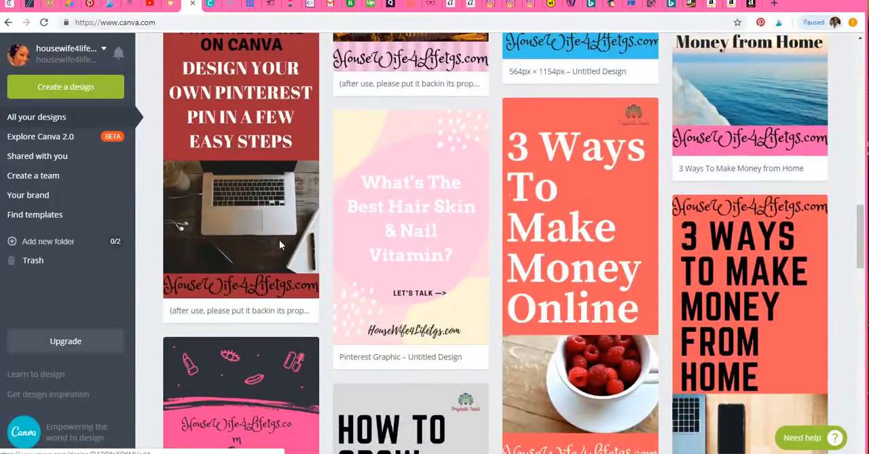
# Review the more recent saved designs, from the "How to Create Pinterest Pins on Canva" pin back to the newest design
pyautogui.scroll(1, 281, 245)
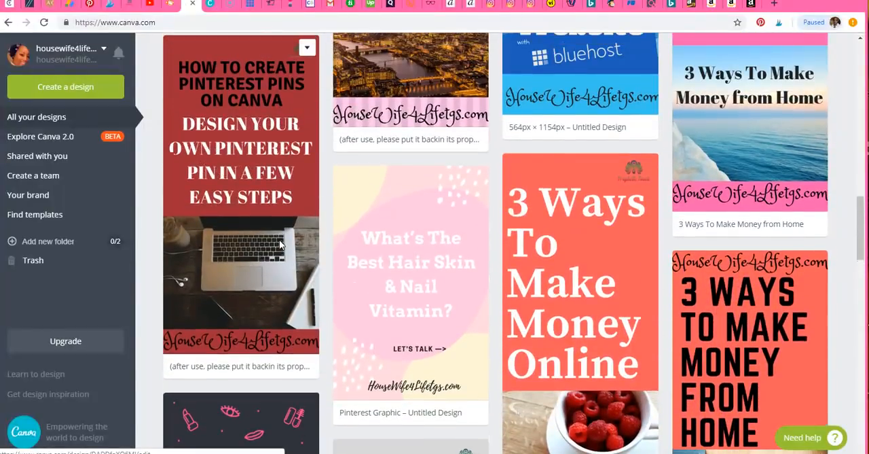
pyautogui.scroll(3, 279, 240)
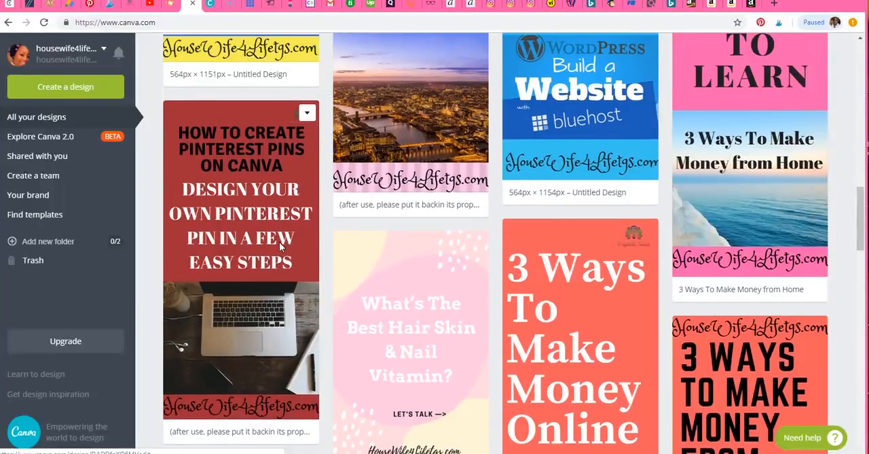
pyautogui.scroll(2, 278, 240)
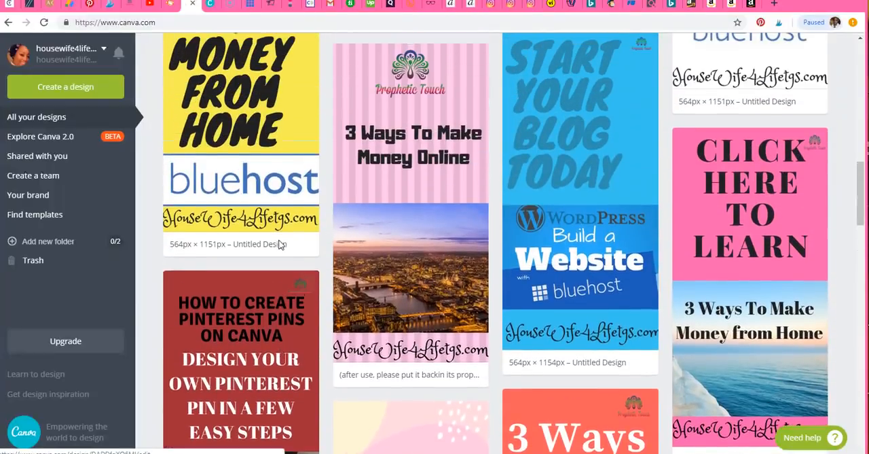
pyautogui.scroll(7, 279, 250)
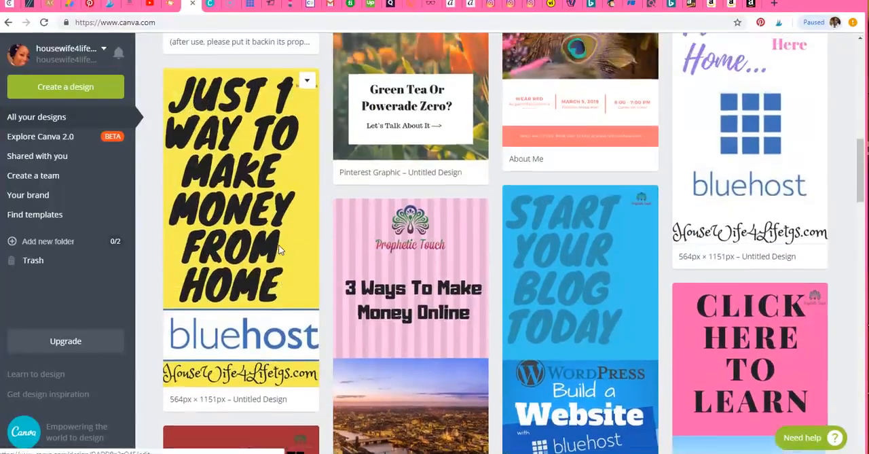
pyautogui.scroll(7, 278, 250)
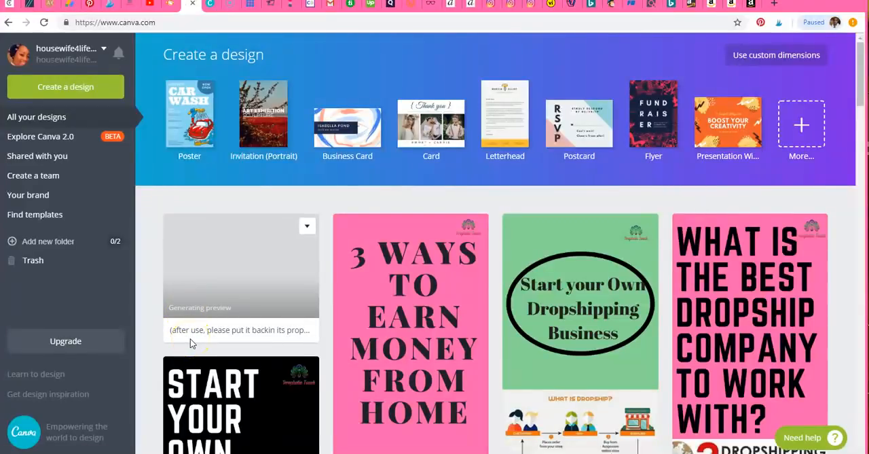
pyautogui.moveTo(190, 336)
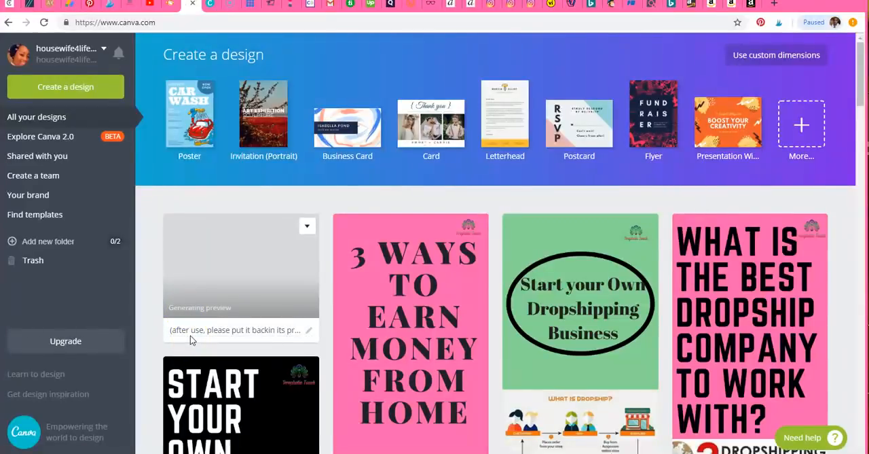